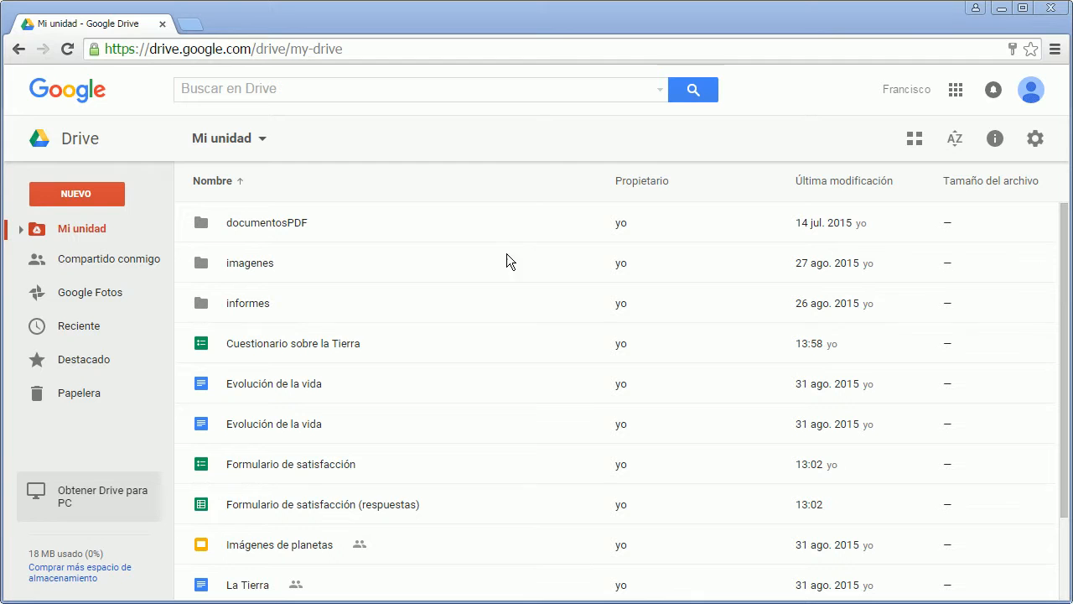
Open the form "Cuestionario sobre la Tierra" from the Drive file list for editing.
double_click(274, 343)
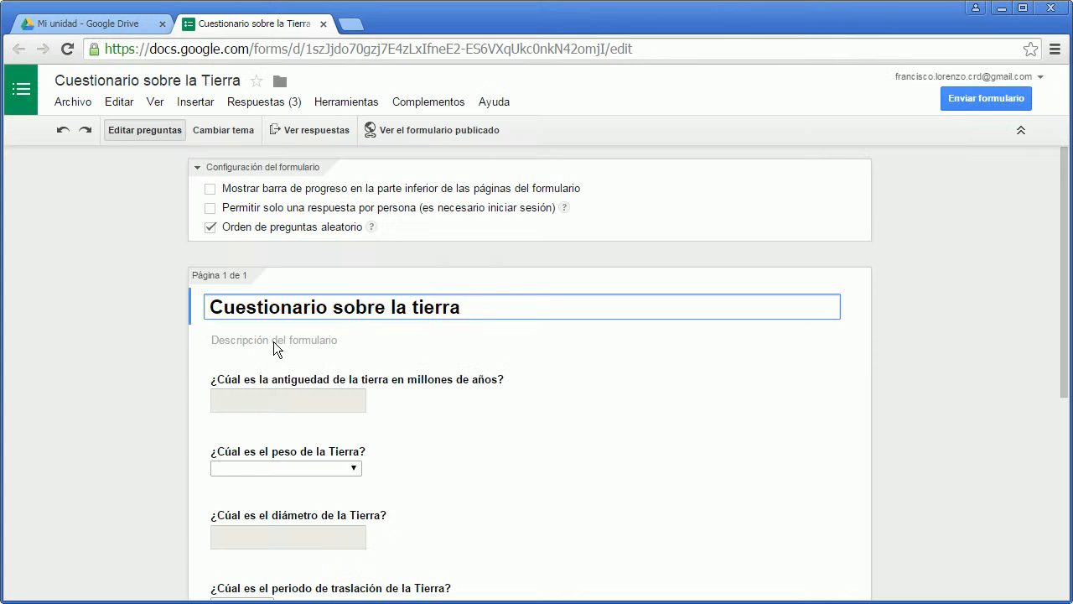
double_click(914, 325)
left_click(951, 275)
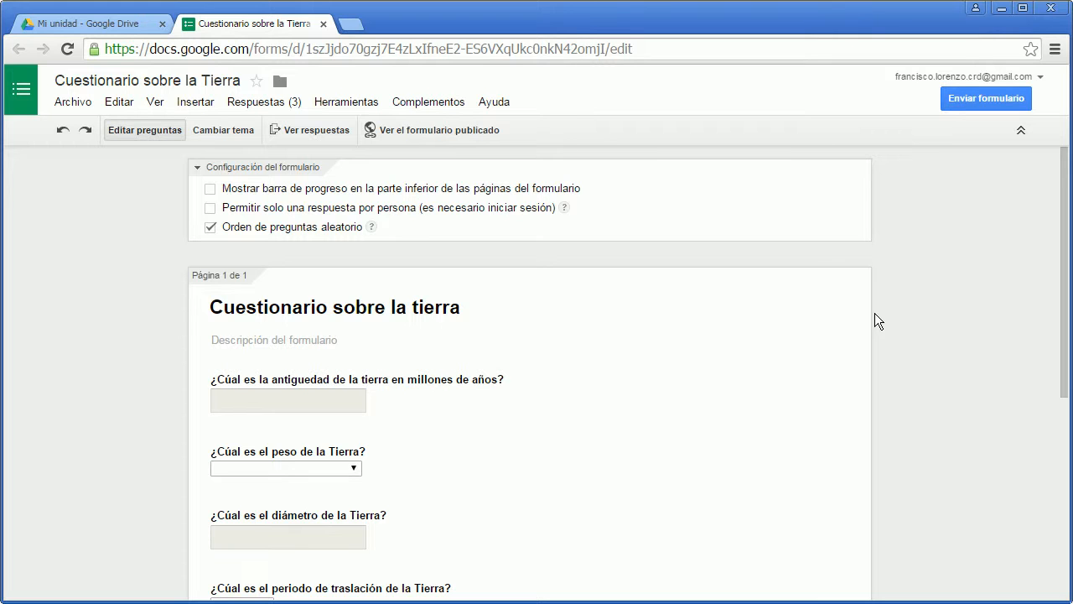
left_click(79, 104)
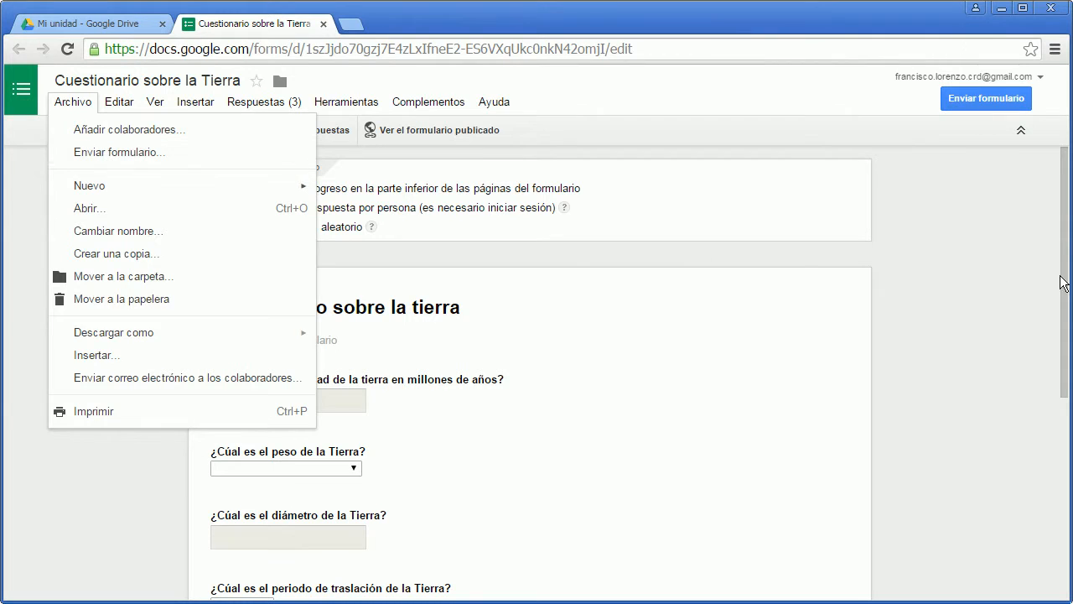
left_click(1016, 247)
Open the form's sending options and switch the sharing link to the short URL.
left_click(994, 98)
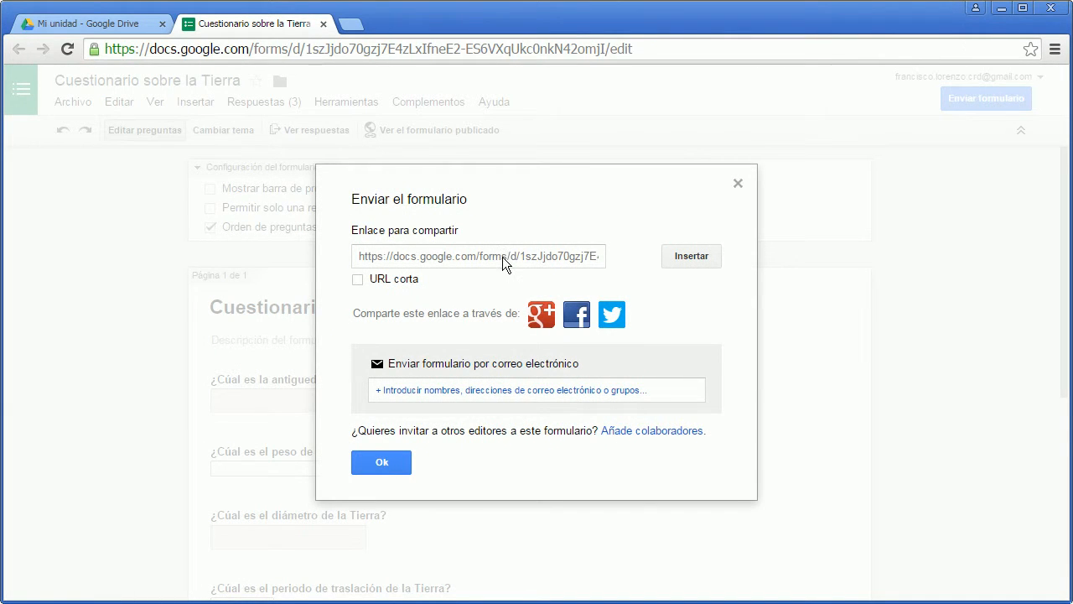
left_click(503, 257)
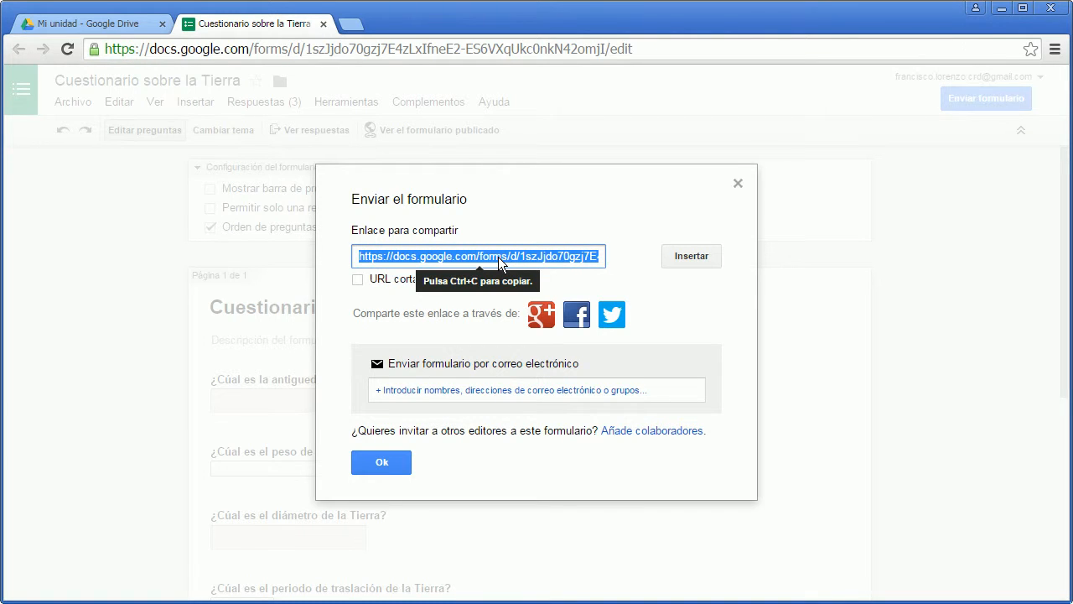
right_click(498, 260)
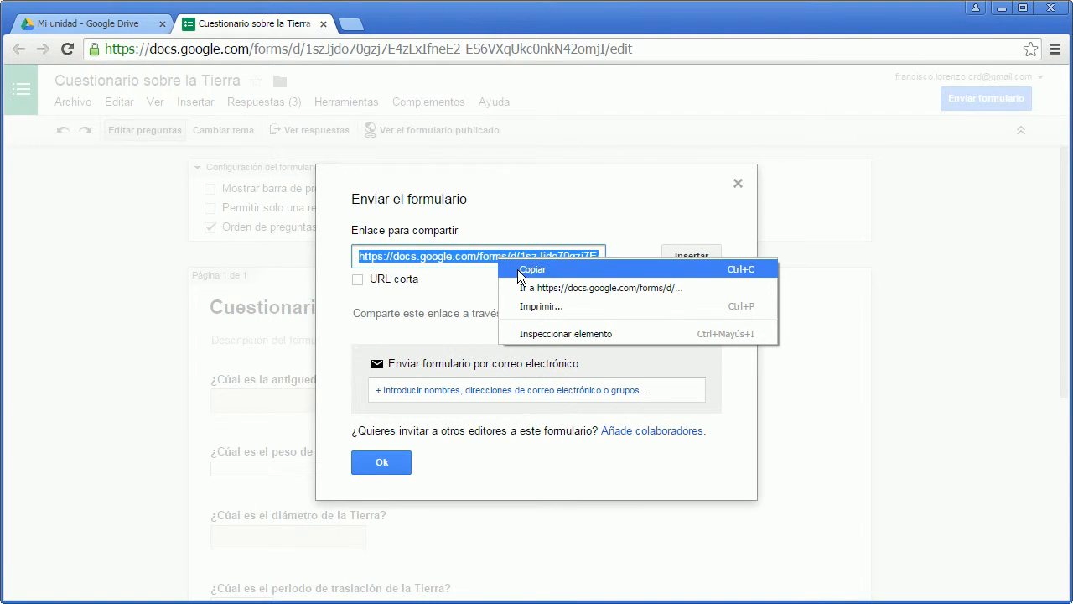
left_click(480, 225)
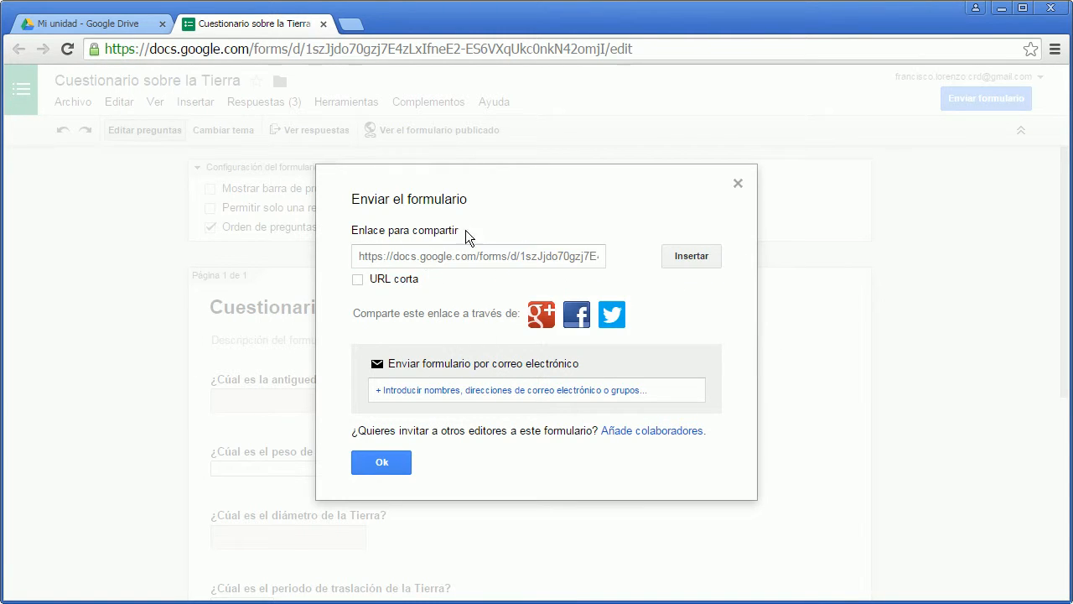
left_click(358, 279)
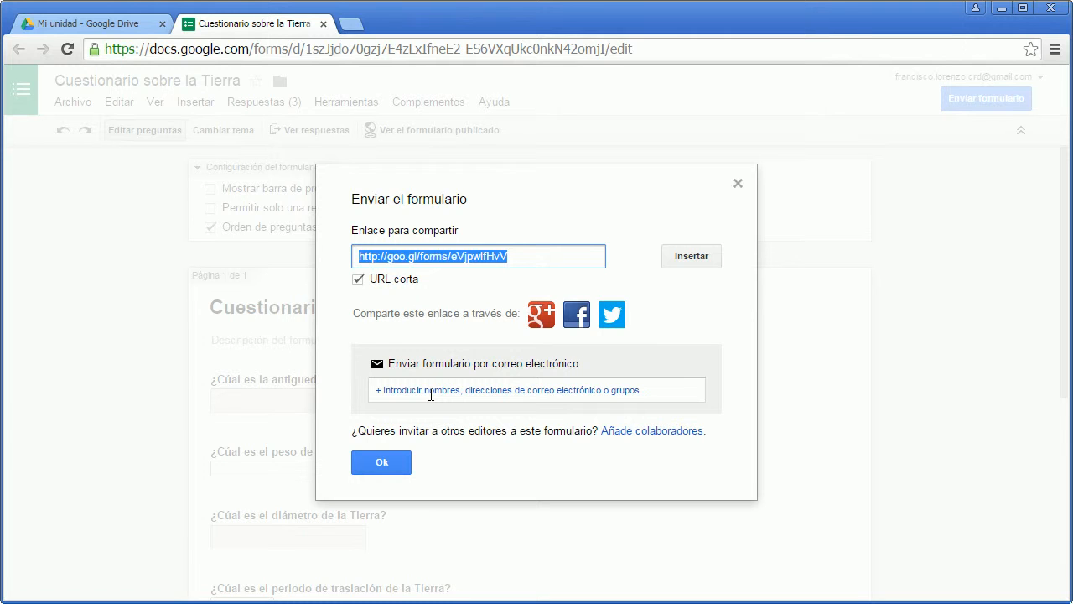
View the options for sending the form by e-mail, then cancel them and close the sending dialog.
left_click(431, 393)
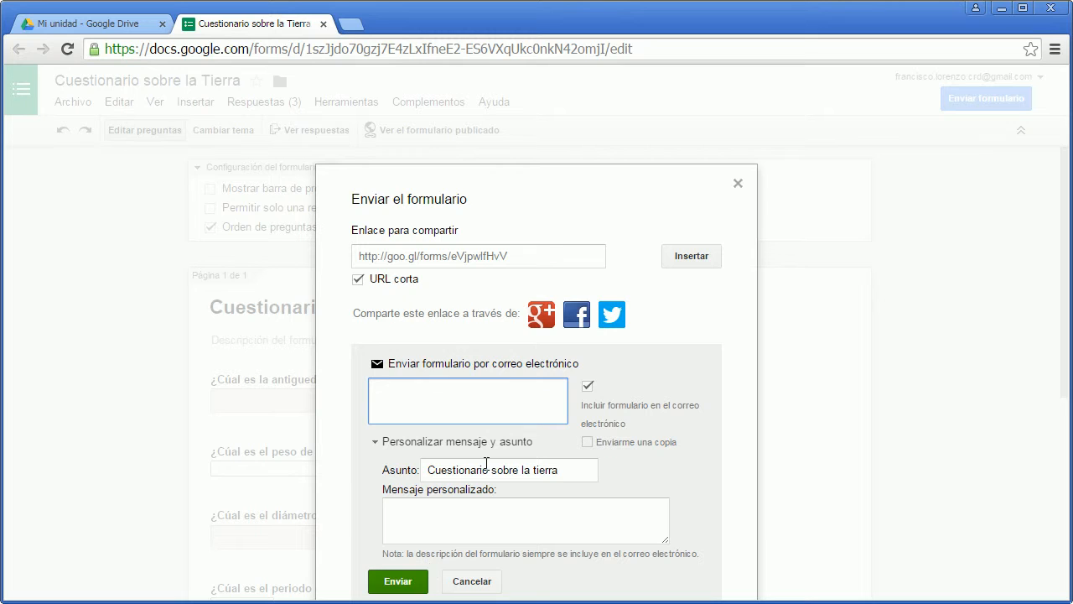
left_click(400, 262)
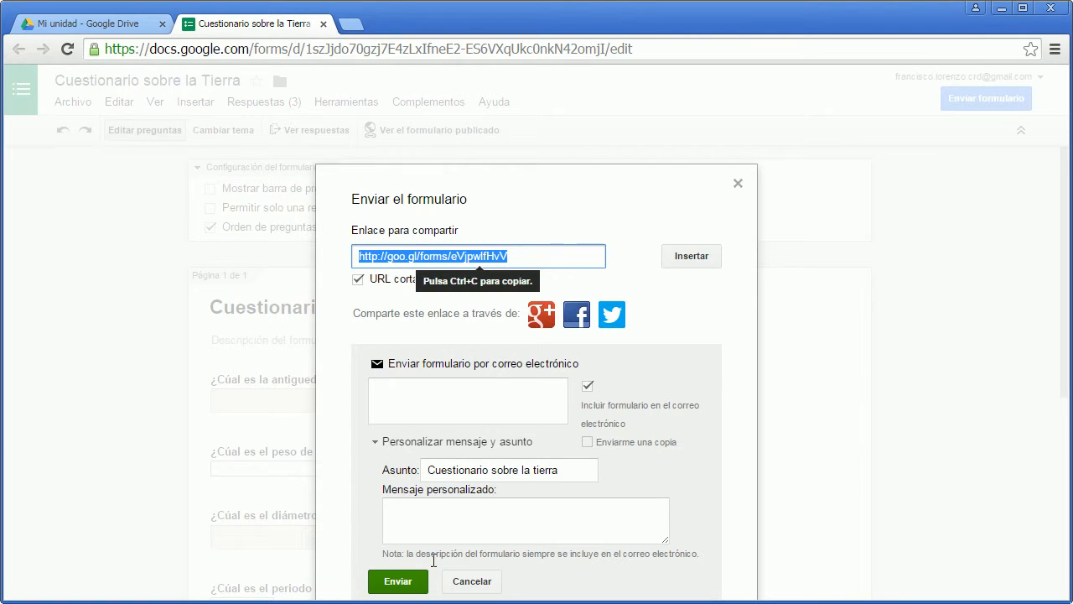
left_click(473, 582)
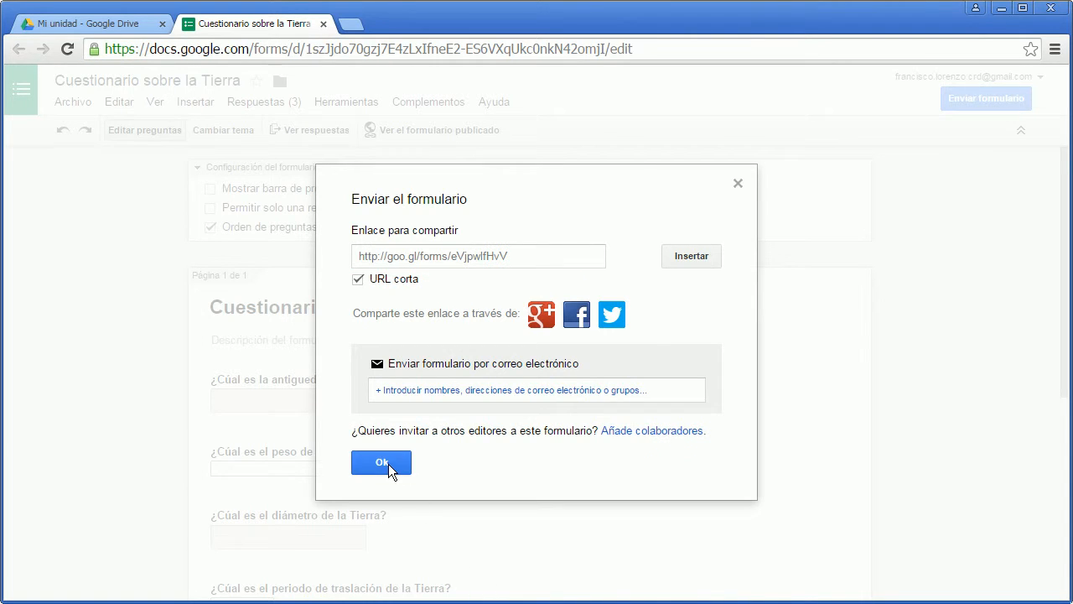
left_click(388, 462)
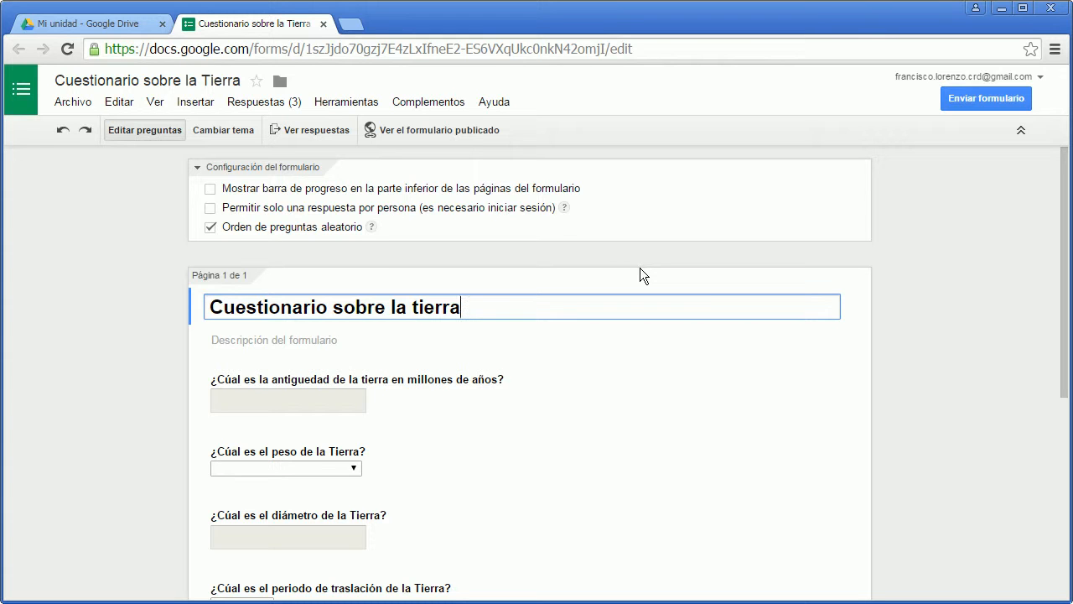
Open the page for obtaining a prefilled URL of the questionnaire.
scroll(640, 275, "down", 1)
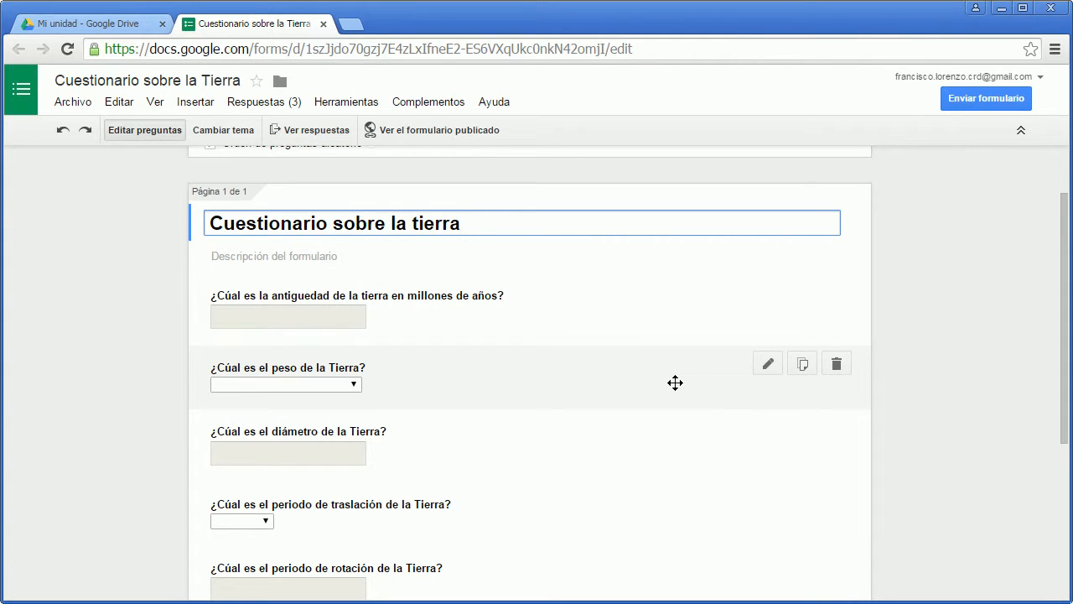
left_click(247, 107)
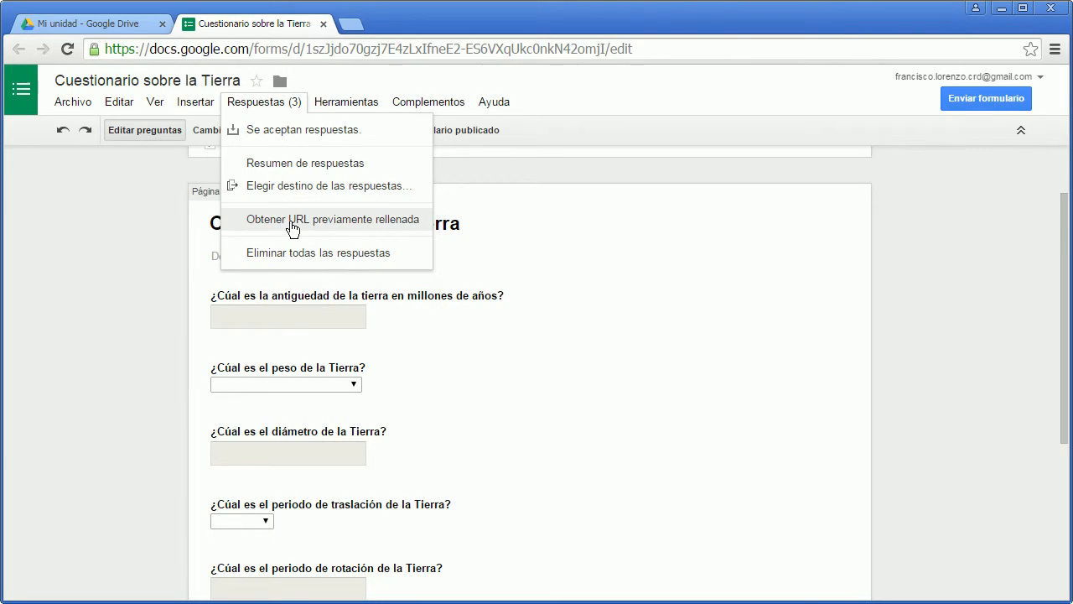
left_click(293, 222)
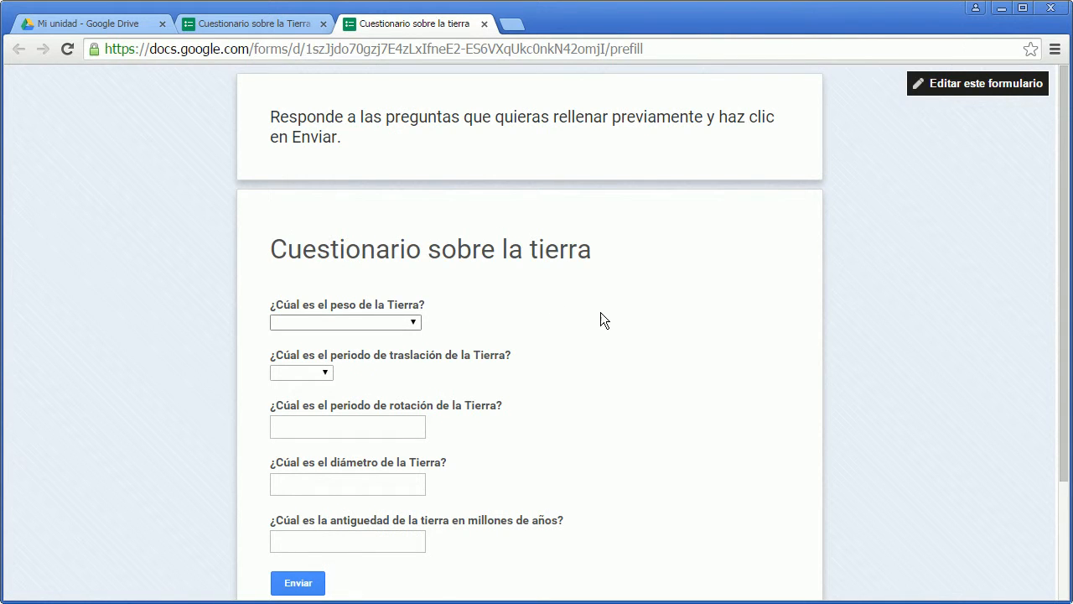
Prefill the Earth's weight with "500 billones de toneladas" and its translation period with "6 meses".
left_click(412, 322)
left_click(346, 364)
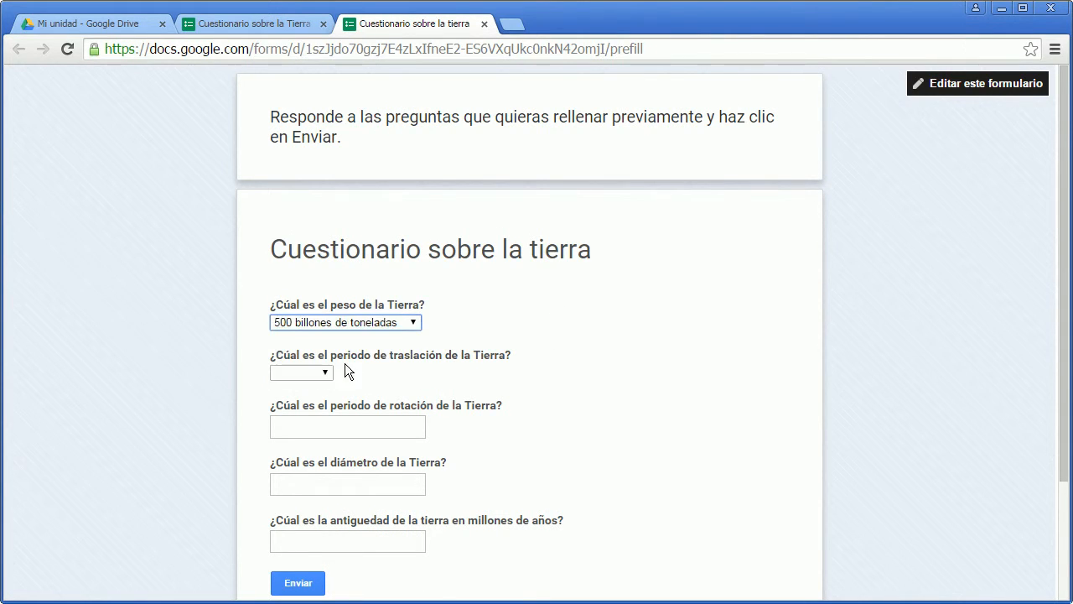
left_click(314, 371)
left_click(303, 414)
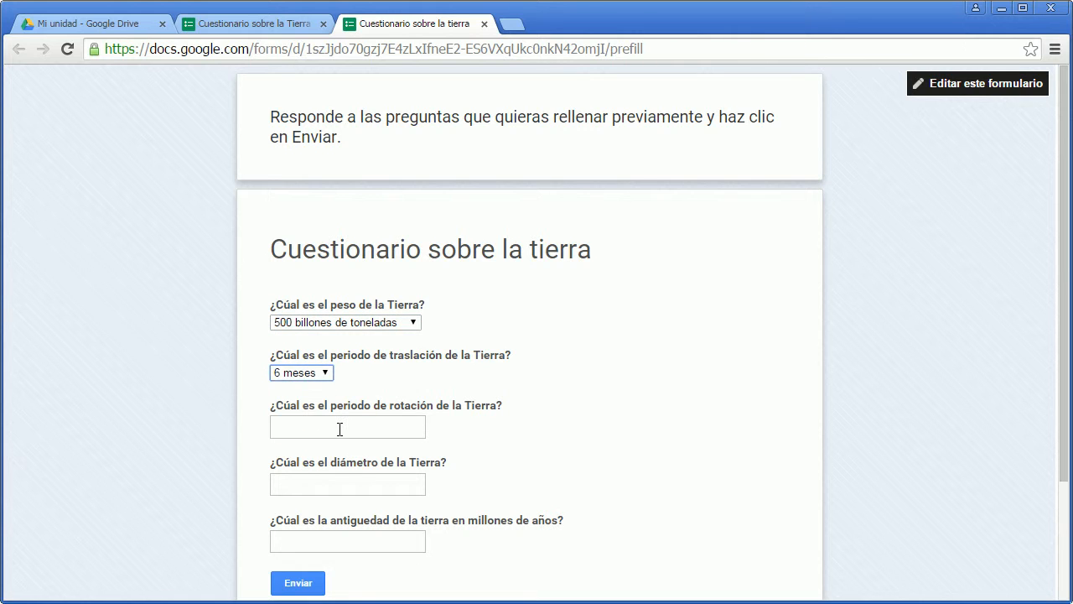
Prefill the rotation period with "1 dia", the diameter with 40000 and the age with 56000, and submit the answers.
left_click(340, 428)
type("1 dia")
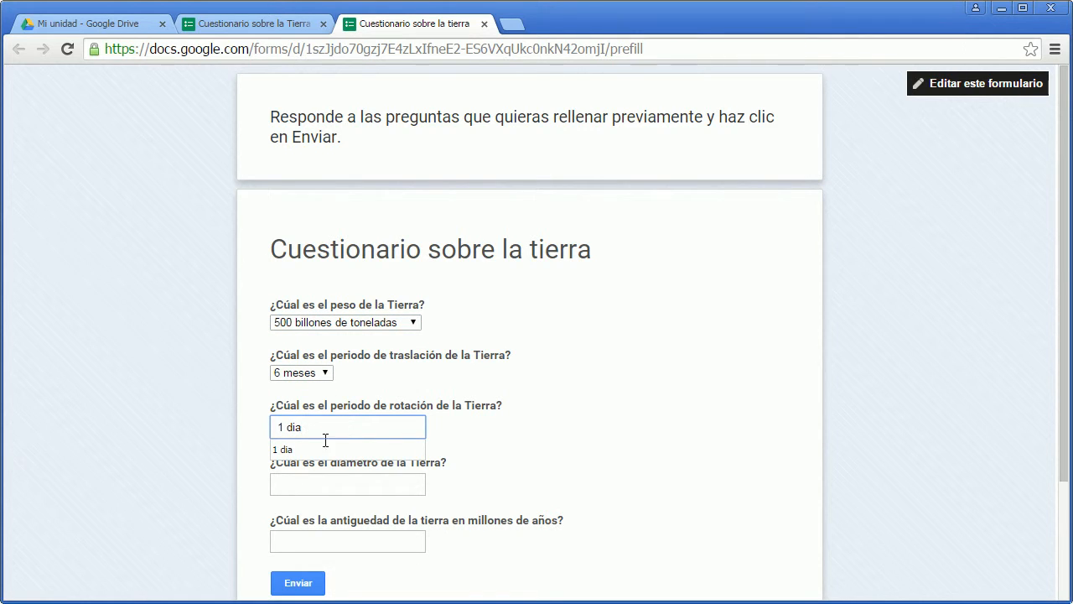
left_click(342, 491)
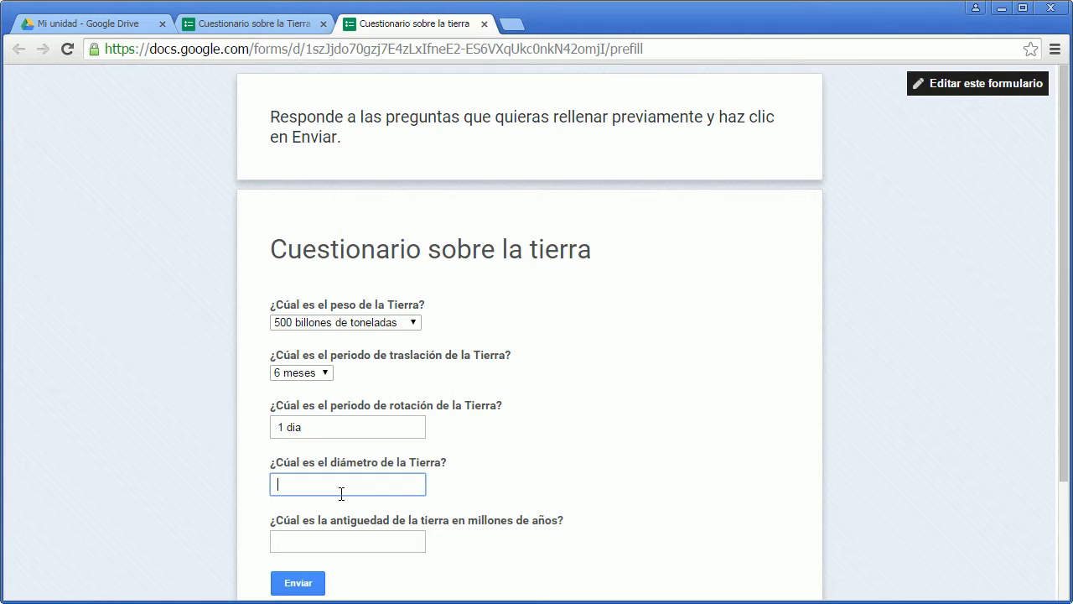
type("4000")
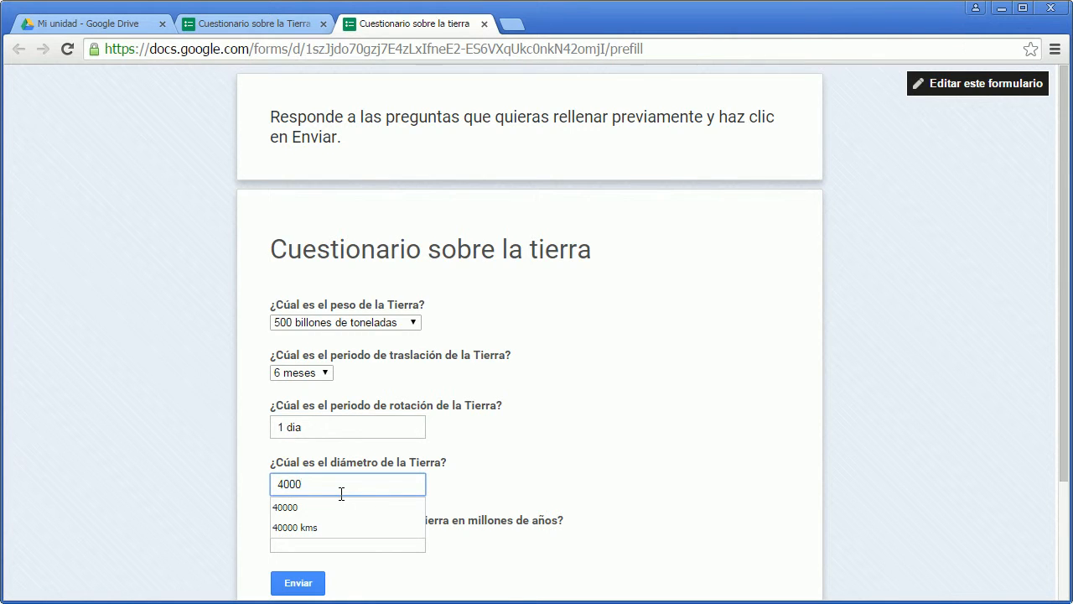
type("0")
left_click(362, 542)
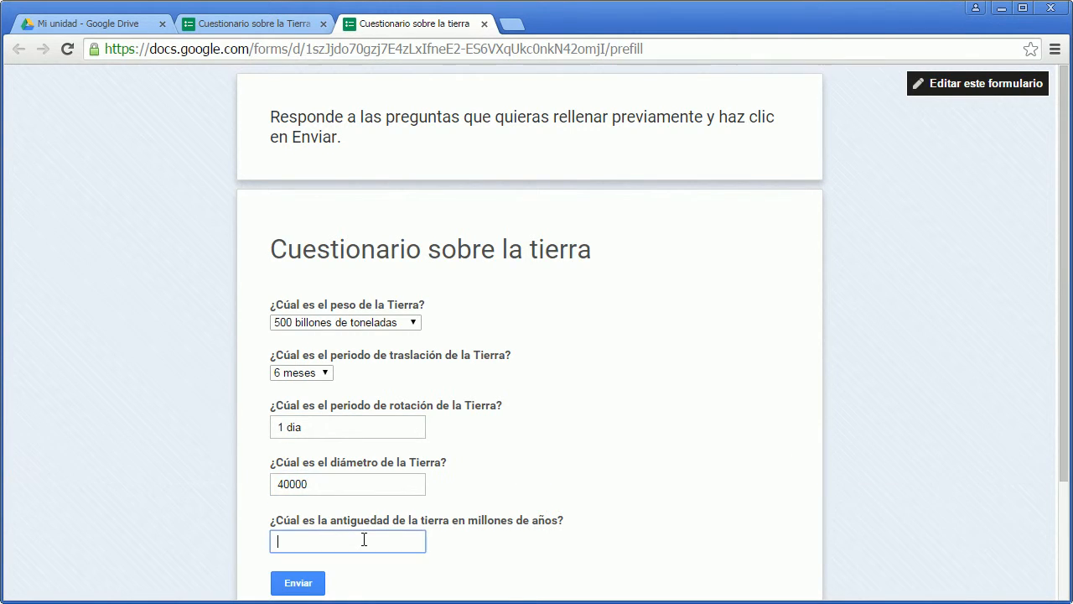
type("56000")
left_click(309, 584)
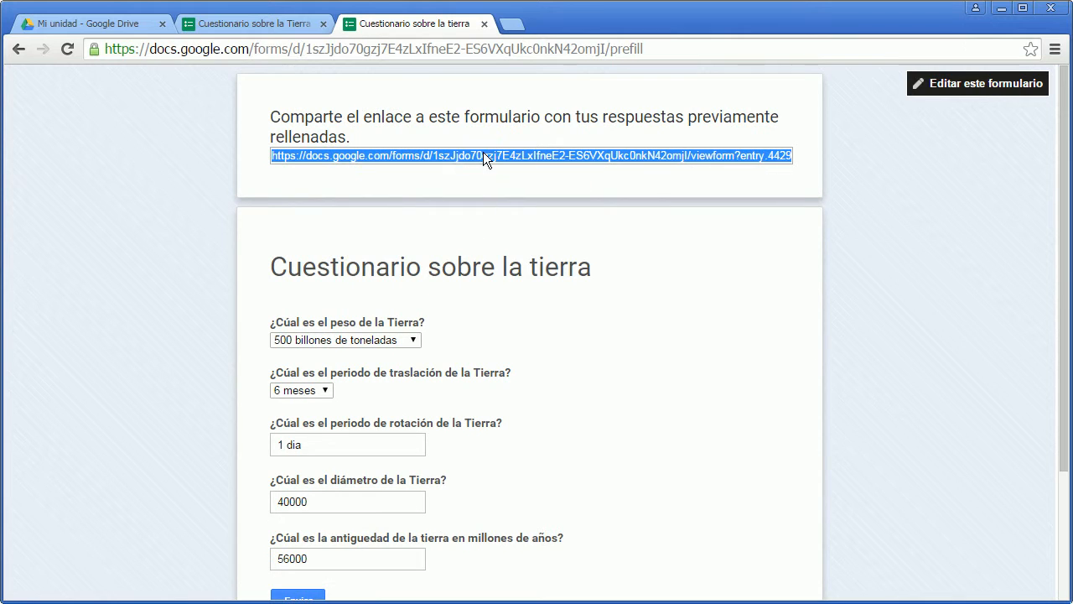
Copy the generated link with the prefilled answers and close the prefill page.
right_click(483, 153)
left_click(502, 165)
left_click(484, 24)
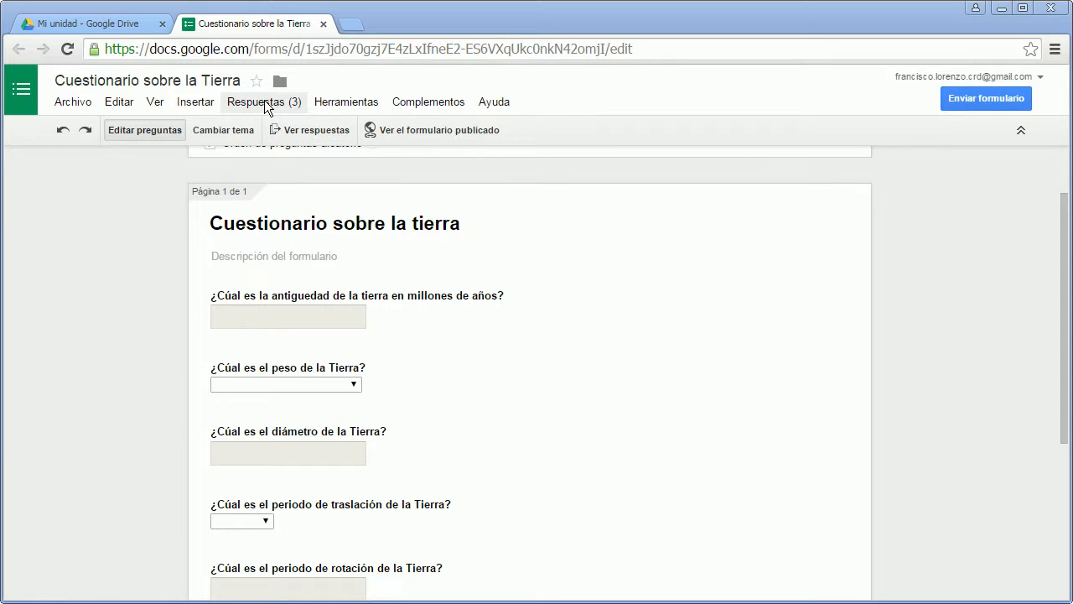
Deactivate the form so that it stops accepting responses, and view its deactivation notice.
left_click(265, 101)
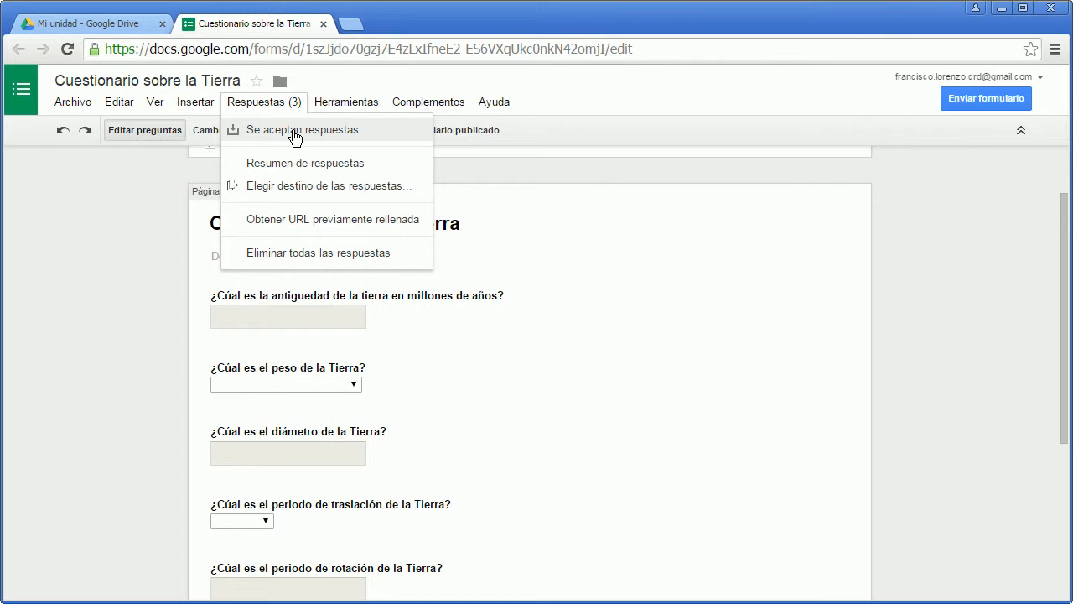
left_click(294, 134)
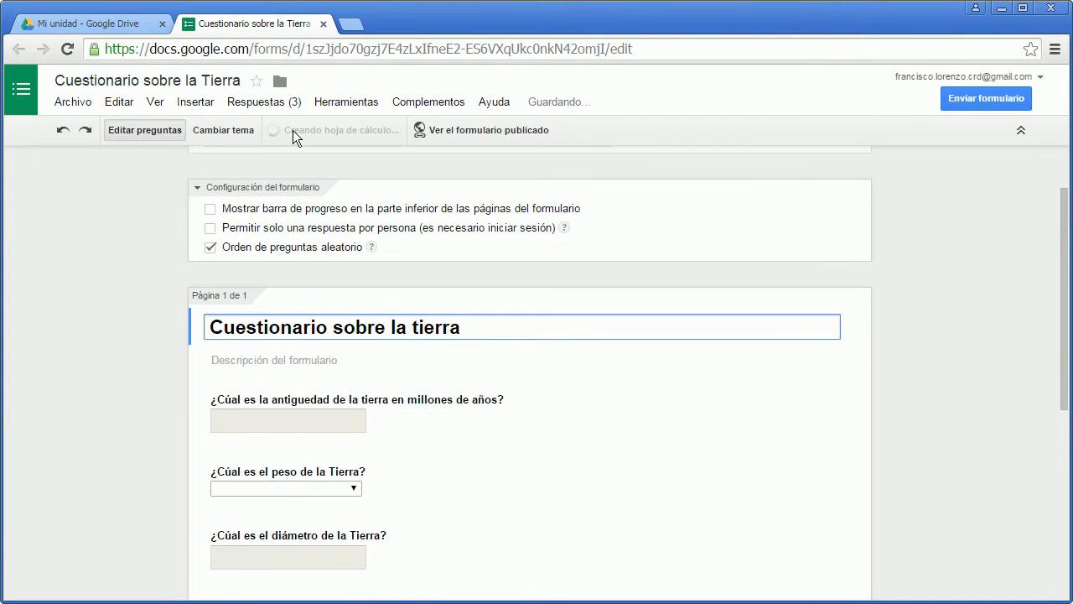
scroll(404, 260, "up", 1)
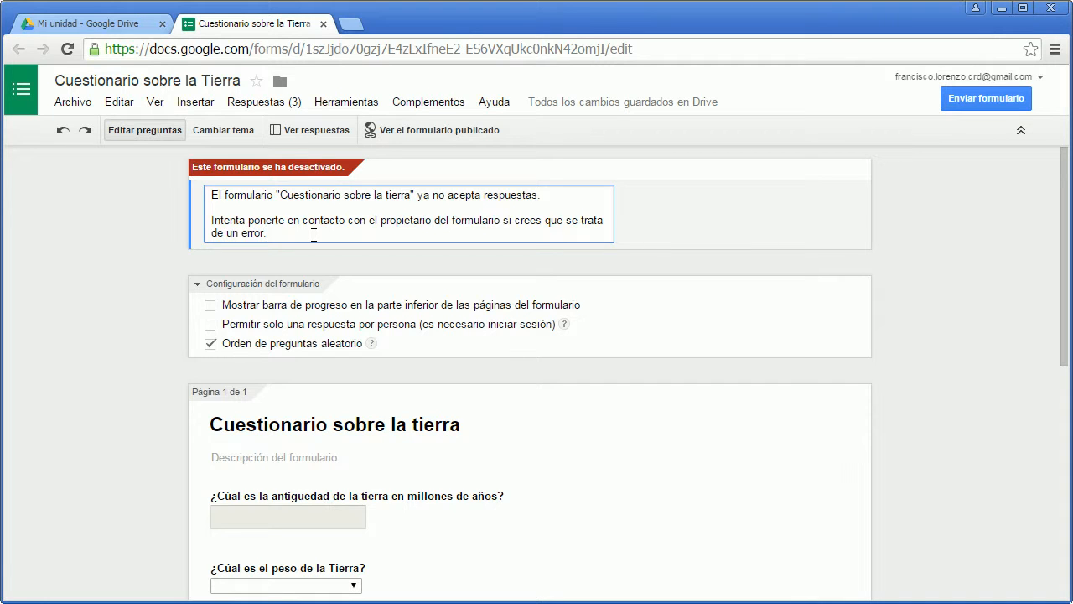
Make the form accept responses again.
left_click(270, 107)
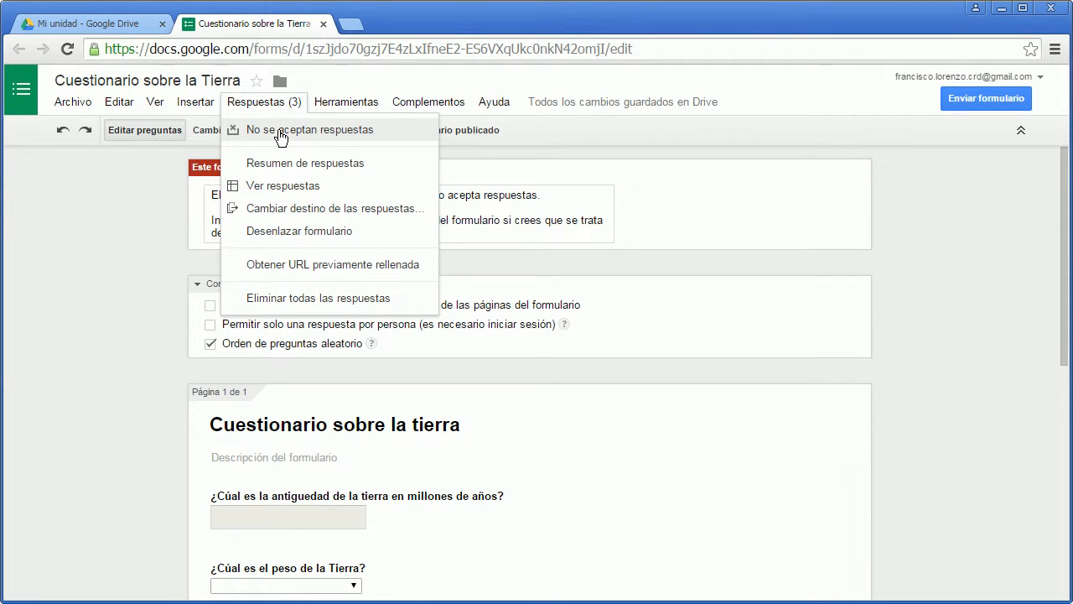
left_click(280, 136)
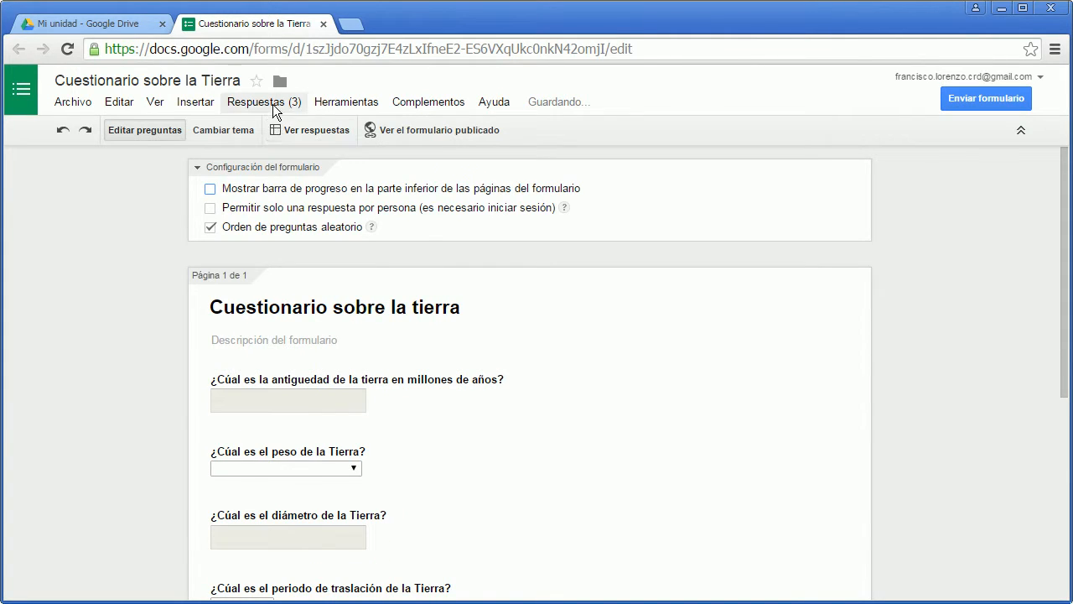
left_click(252, 105)
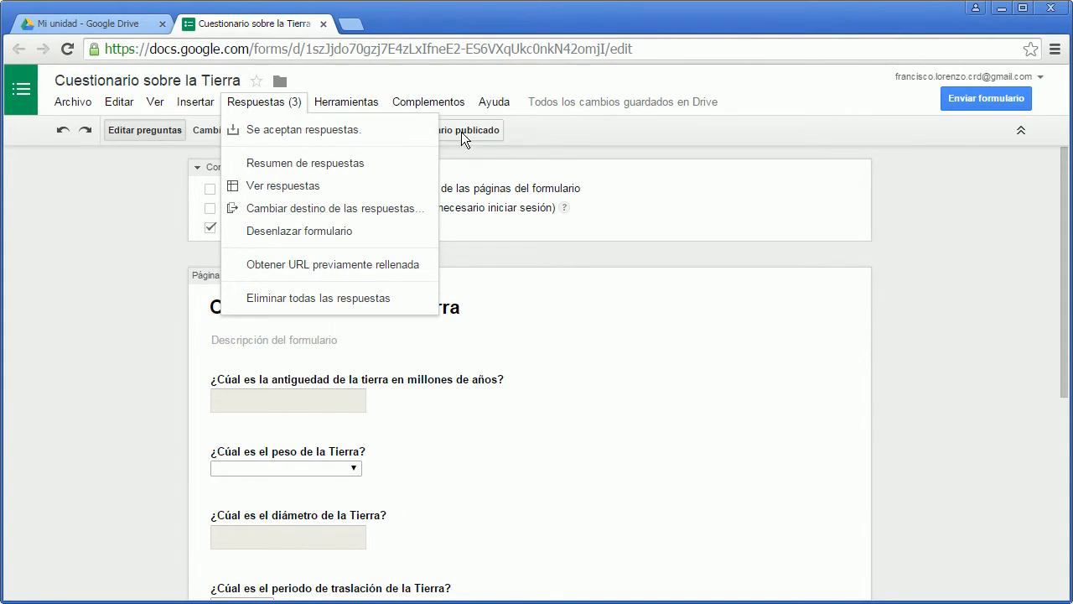
left_click(921, 224)
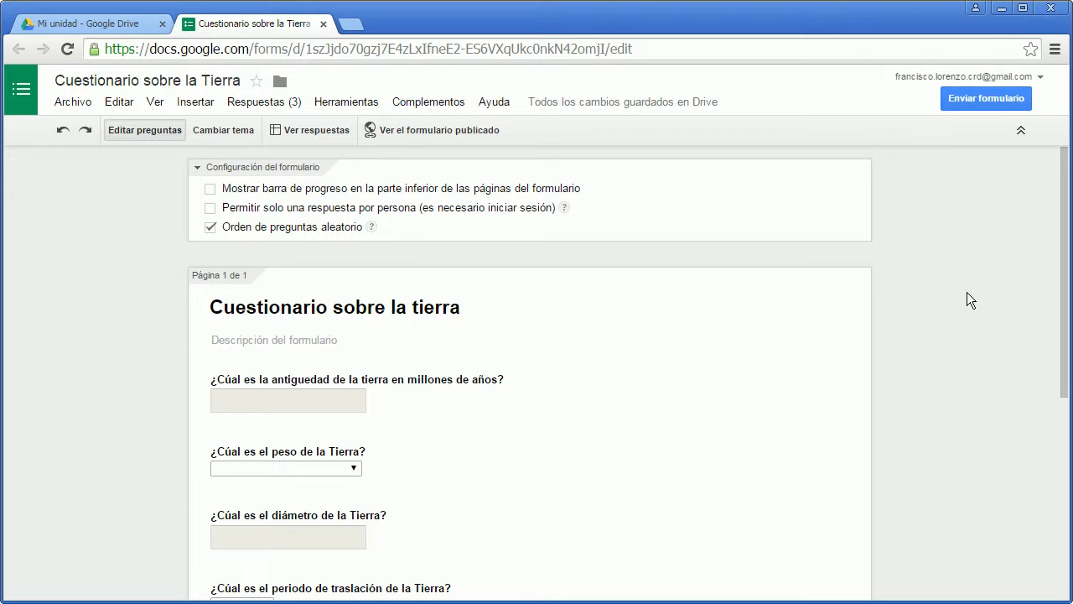
left_click(254, 102)
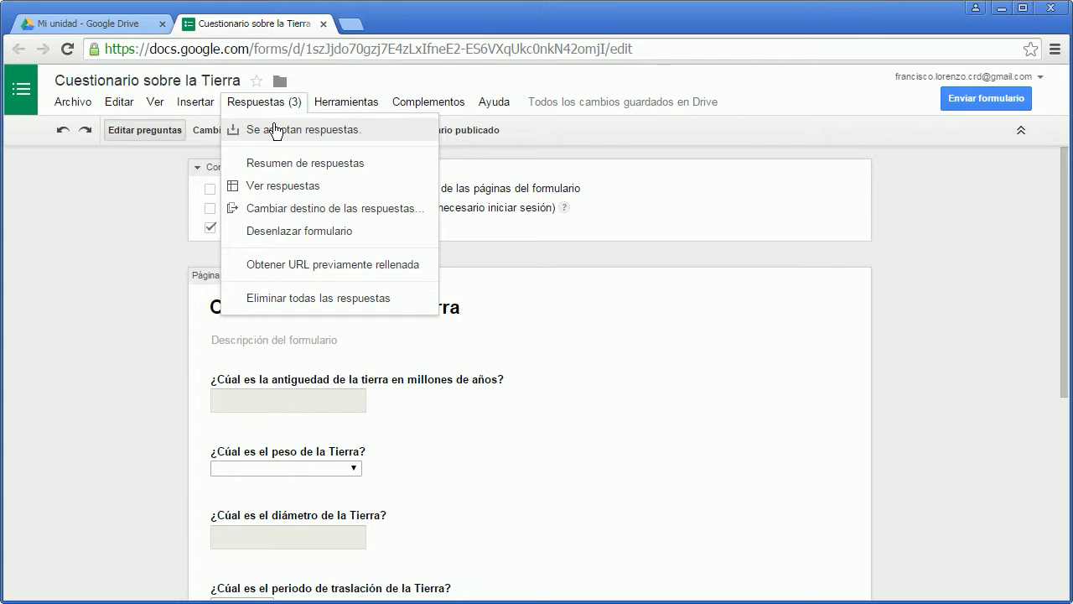
left_click(906, 219)
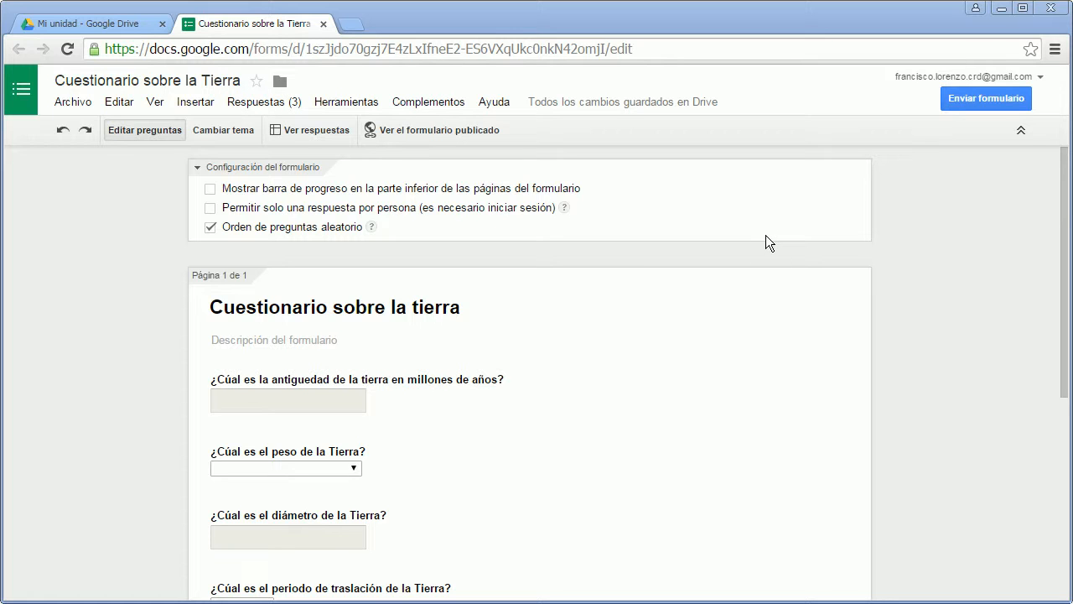
Open the summary of the questionnaire's responses and examine the answers given to each question.
left_click(249, 105)
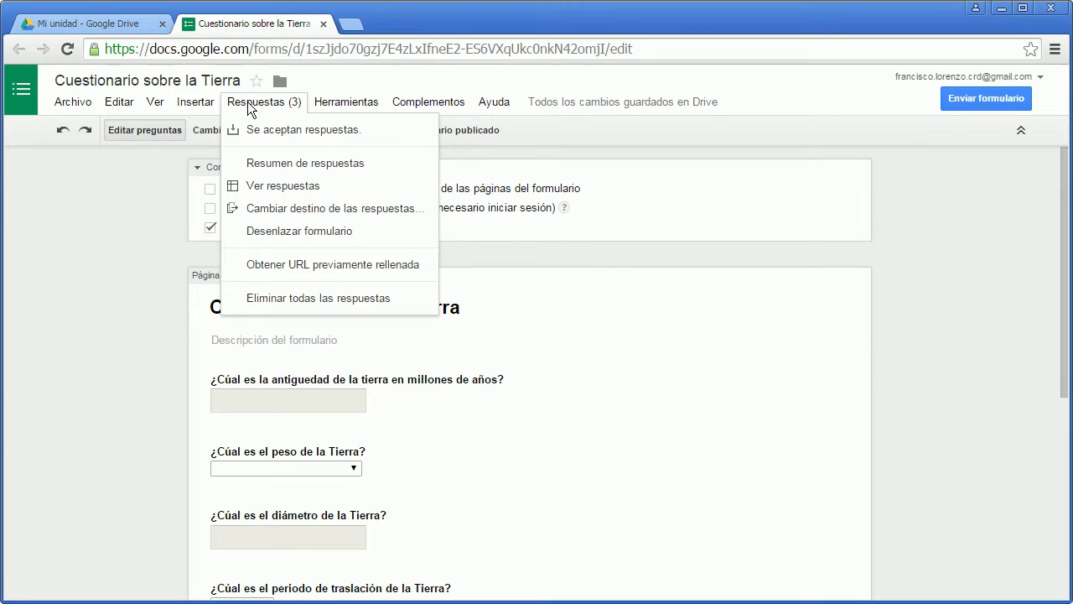
left_click(263, 165)
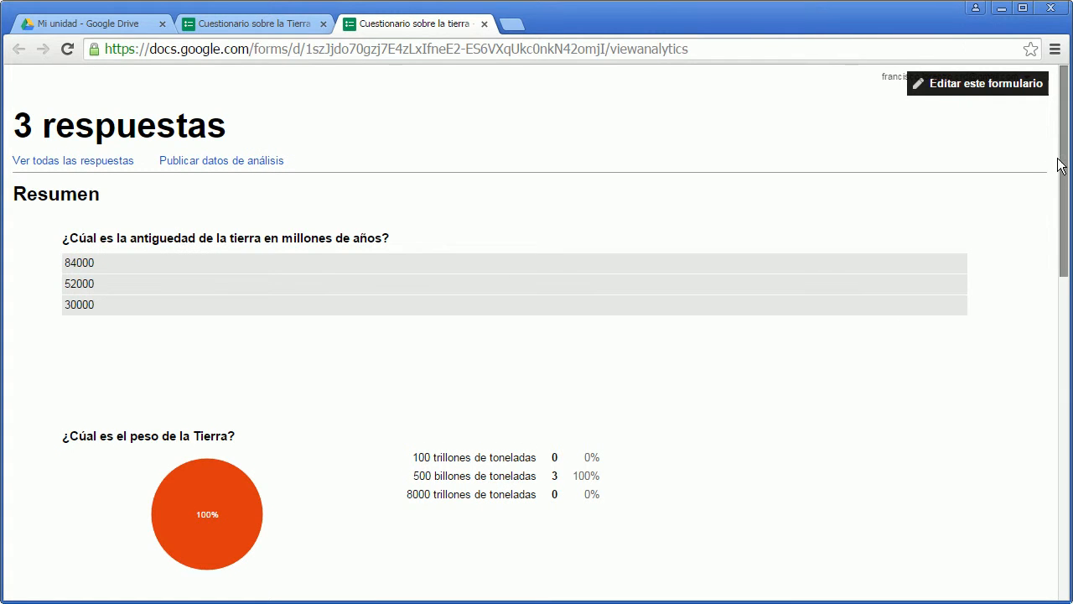
mouse_move(1062, 158)
left_mouse_down()
mouse_move(1066, 517)
mouse_move(1070, 142)
left_mouse_up()
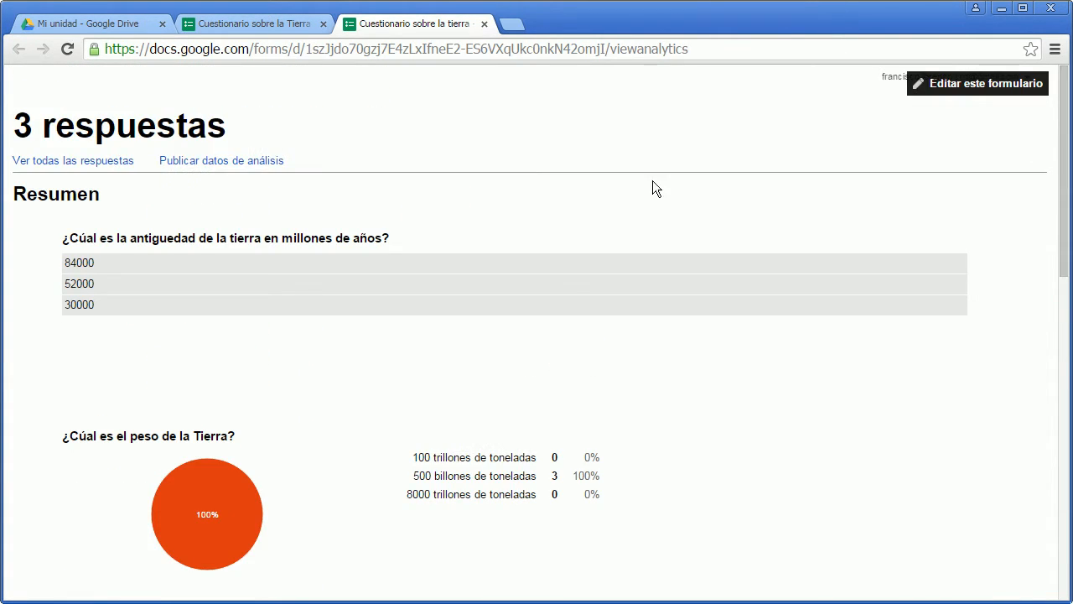
Close the response summary and open the settings for changing the destination of the form's responses.
left_click(485, 24)
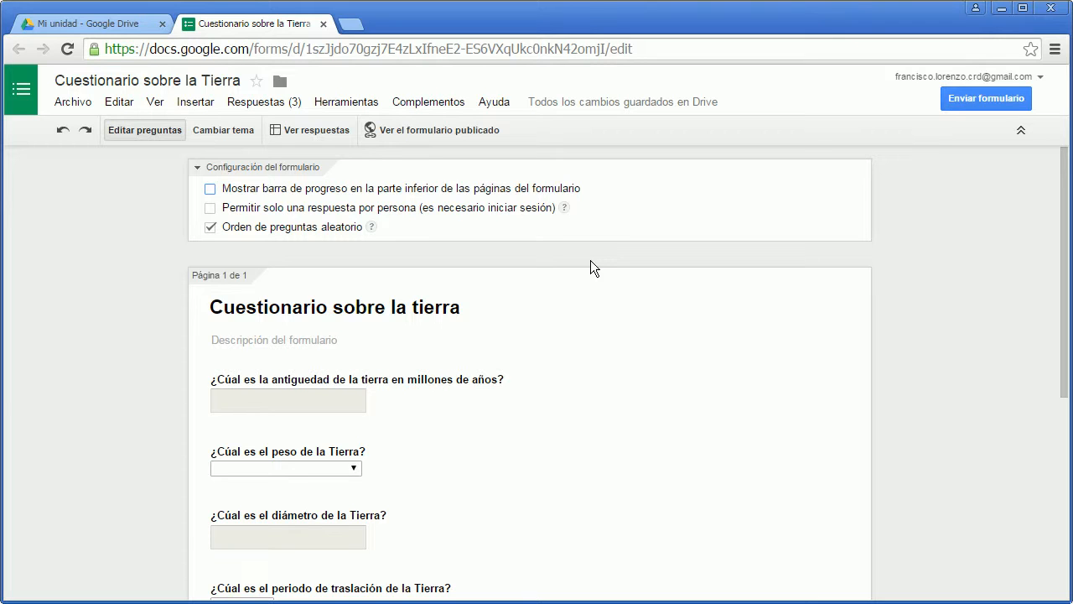
left_click(269, 107)
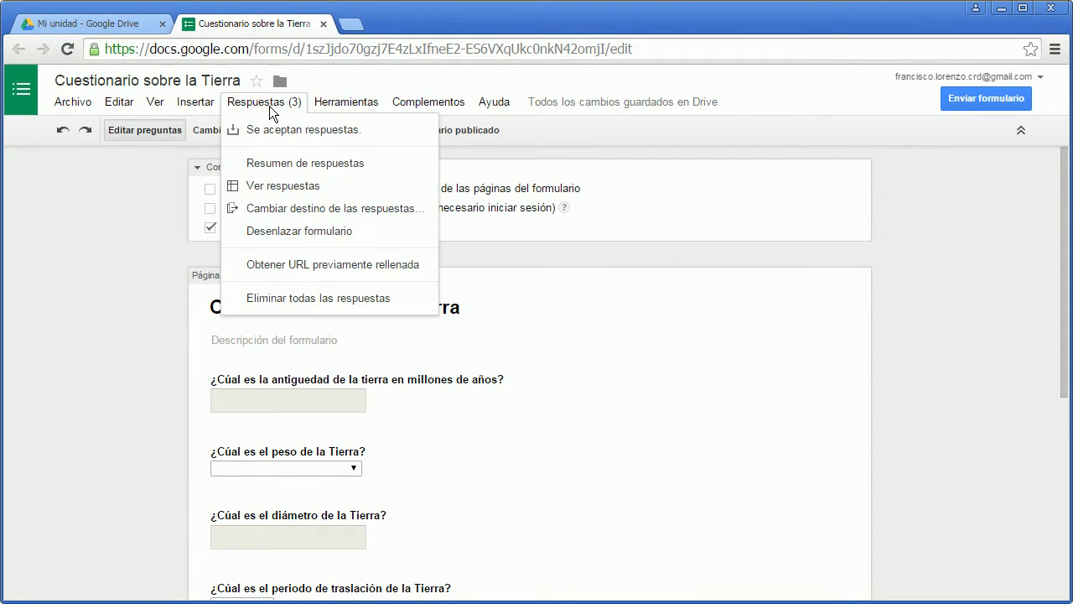
left_click(315, 213)
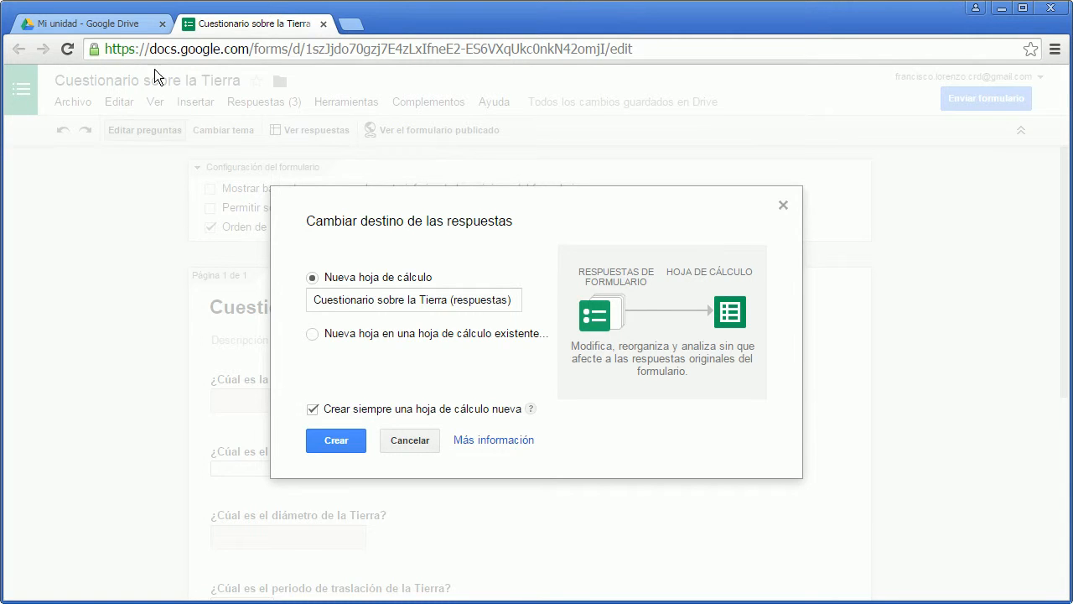
Open the "Cuestionario sobre la Tierra (respuestas)" spreadsheet from Google Drive, view its responses, and return to the form.
left_click(124, 26)
left_click(282, 350)
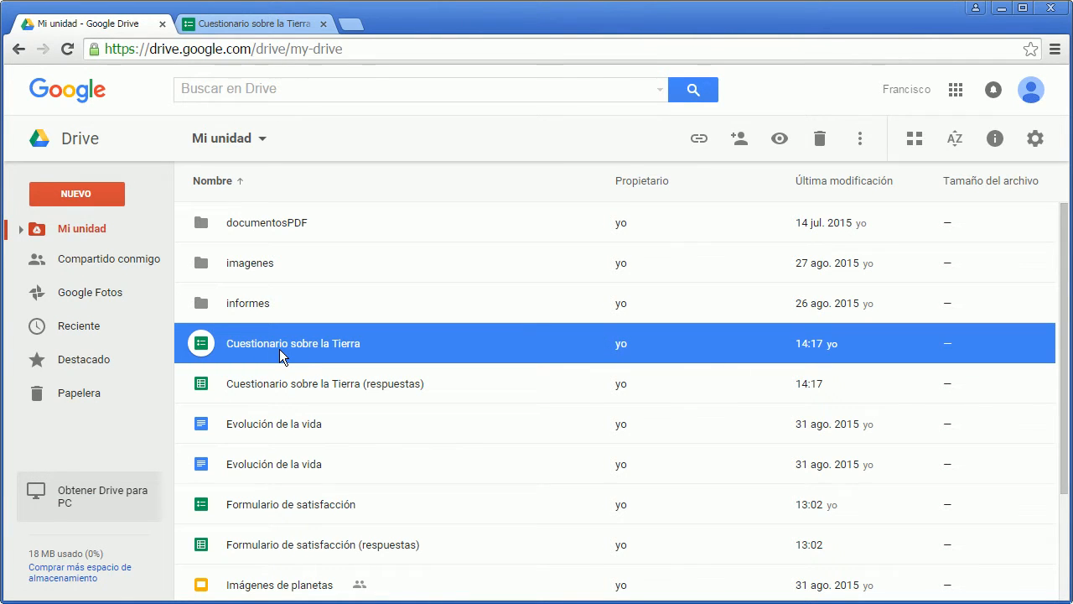
left_click(301, 389)
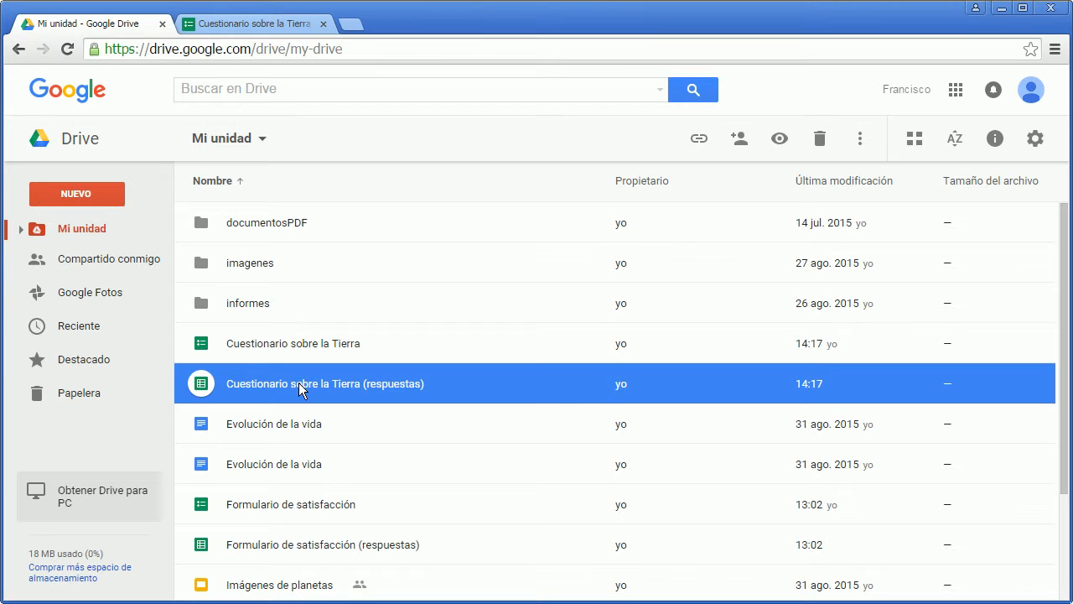
double_click(300, 388)
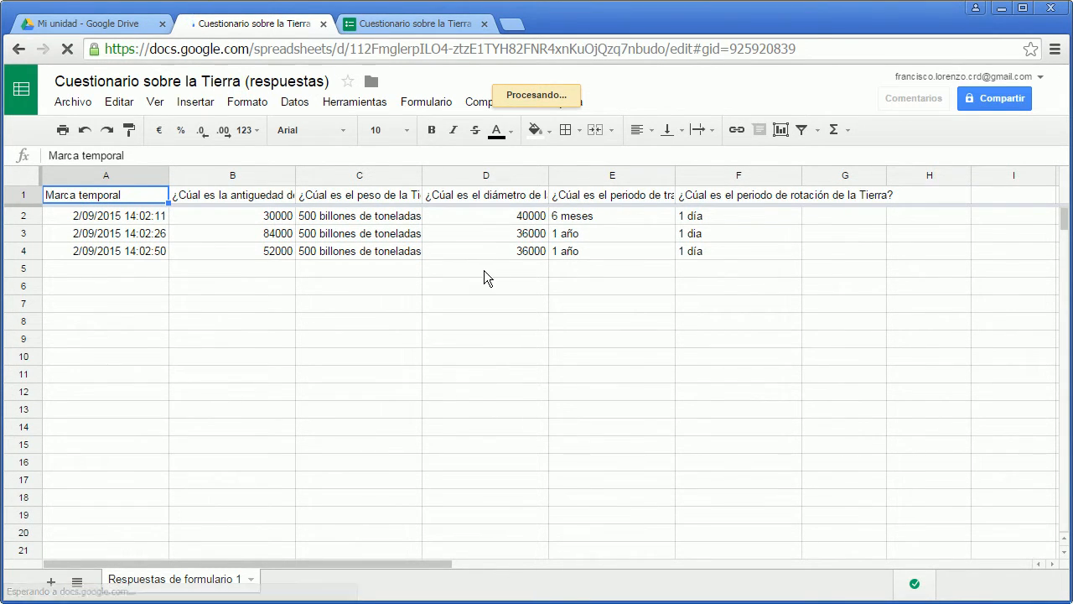
left_click(323, 24)
left_click(324, 25)
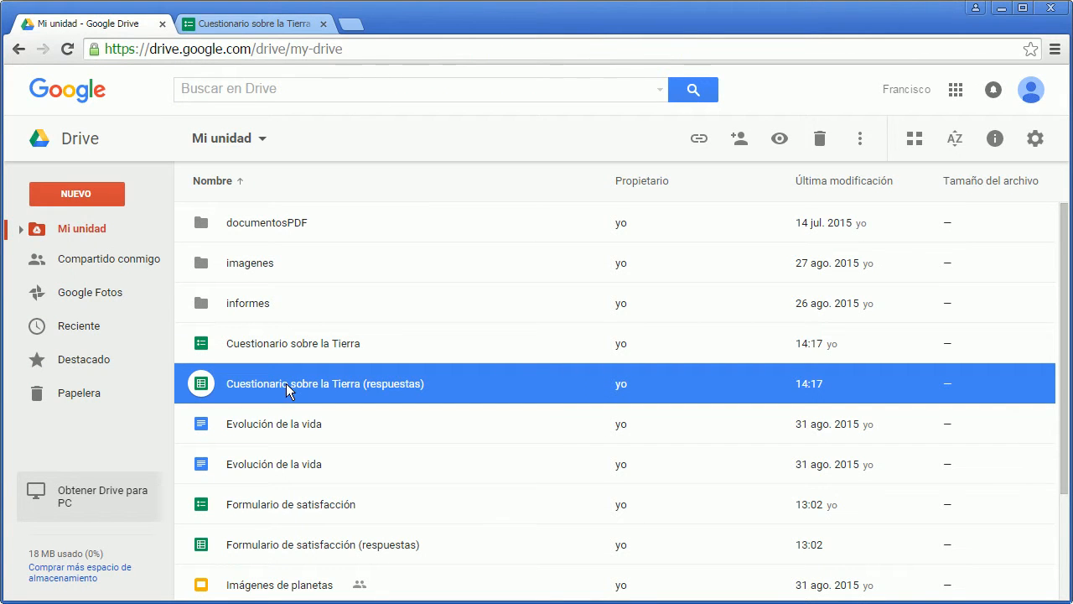
left_click(245, 25)
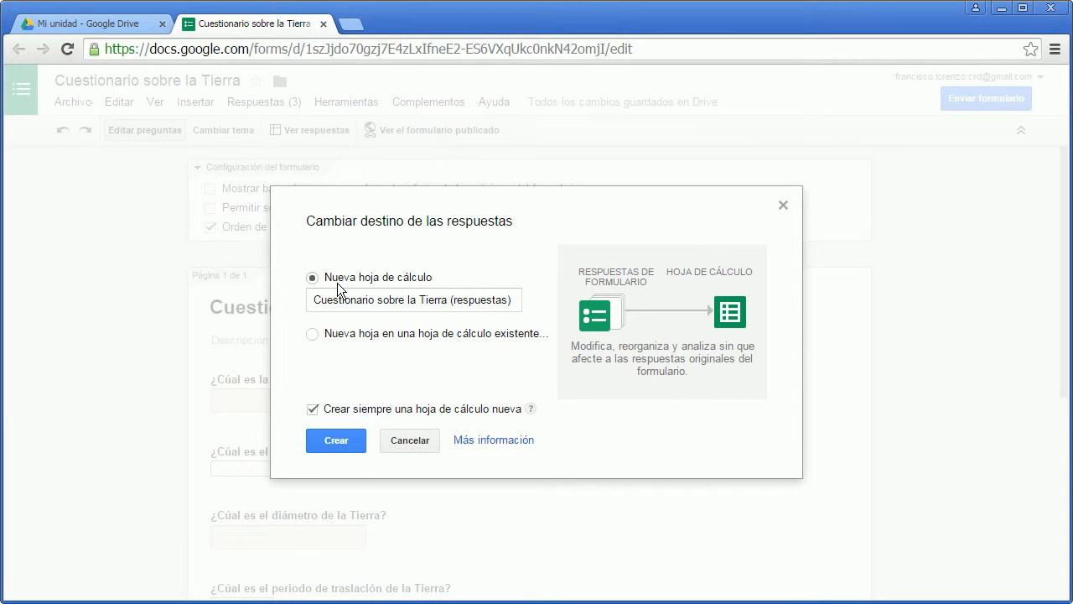
Try naming the new response spreadsheet "aaaaaa" and choosing a new sheet in an existing spreadsheet, and cancel the destination change.
left_click(375, 299)
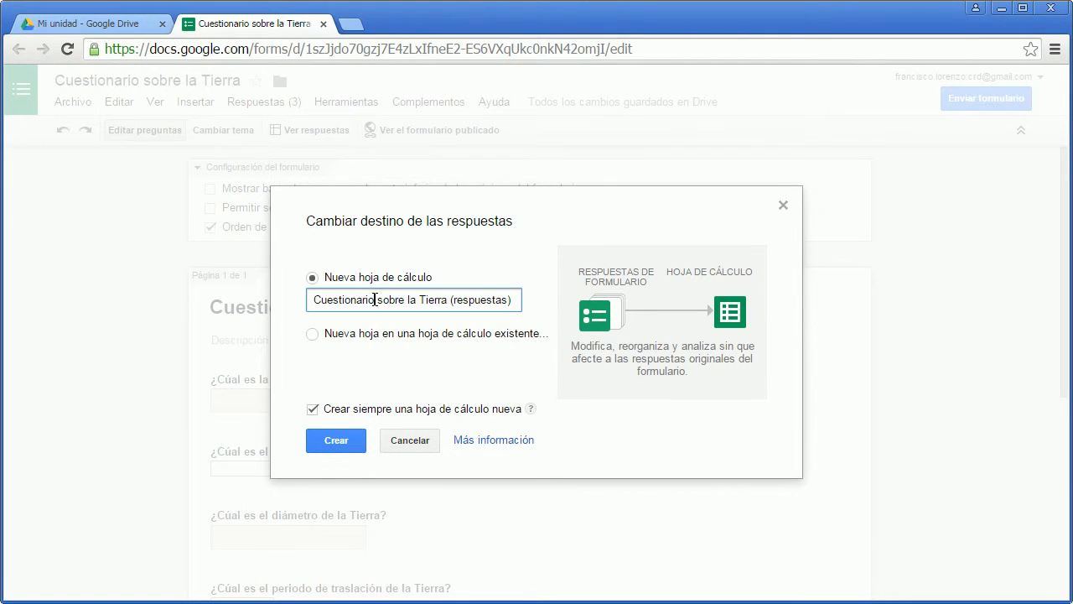
left_click_drag(514, 300, 300, 305)
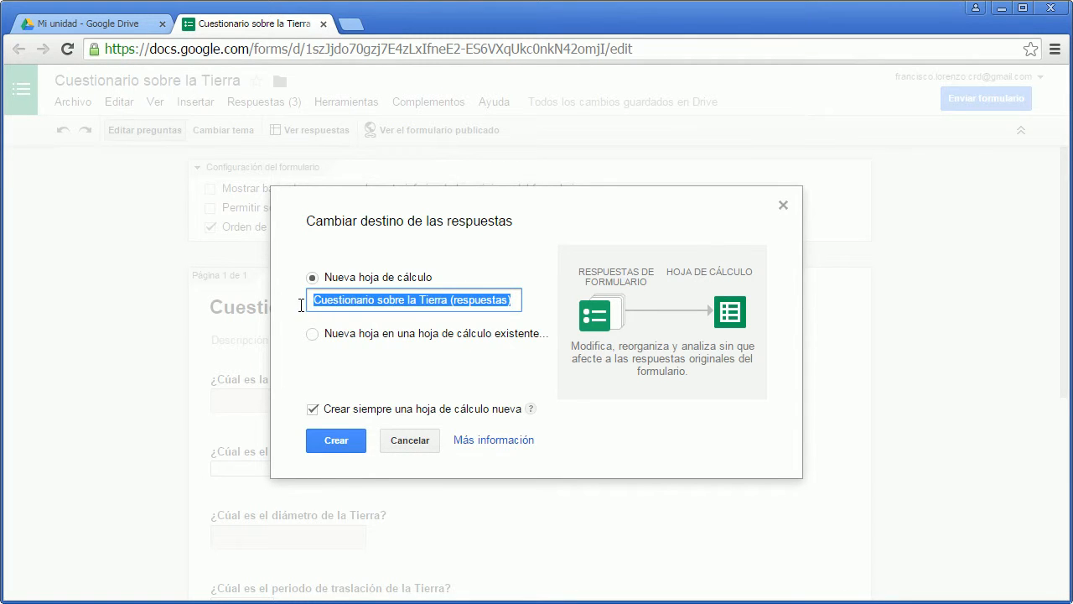
type("aaaaaa")
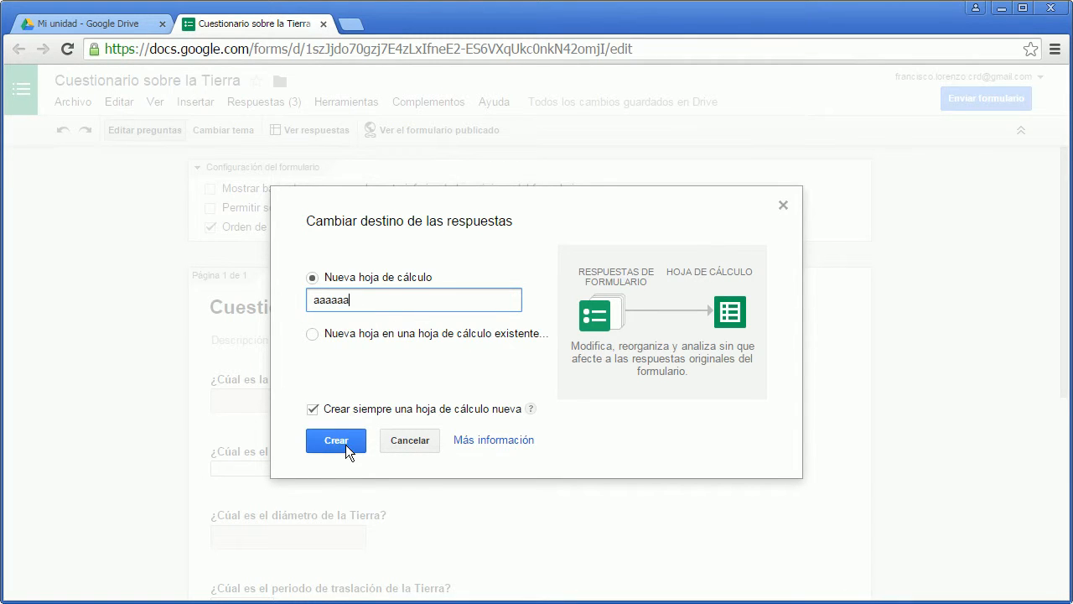
left_click(315, 333)
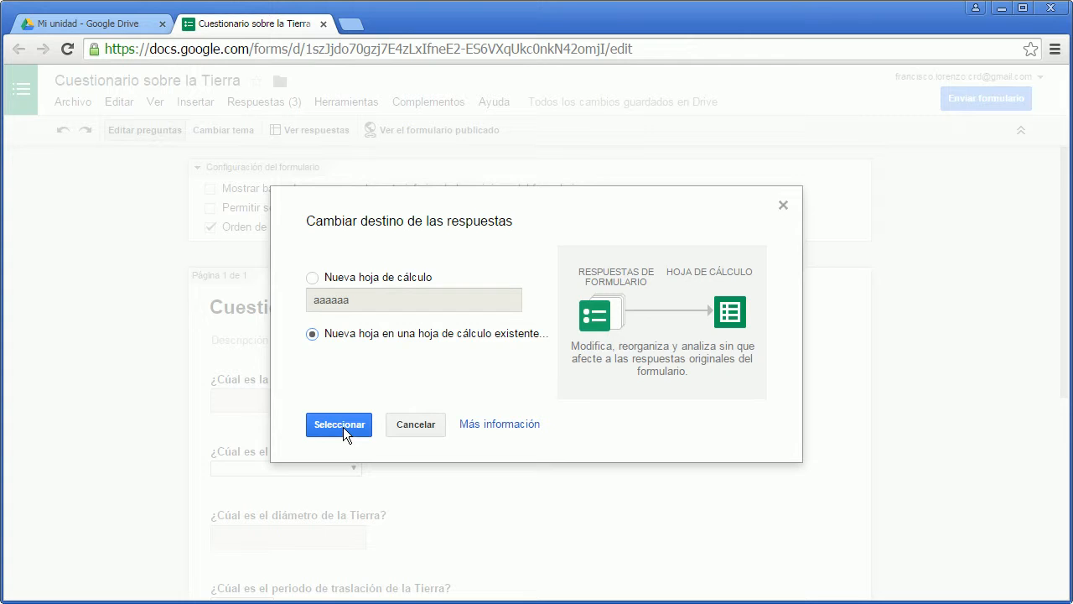
left_click(410, 427)
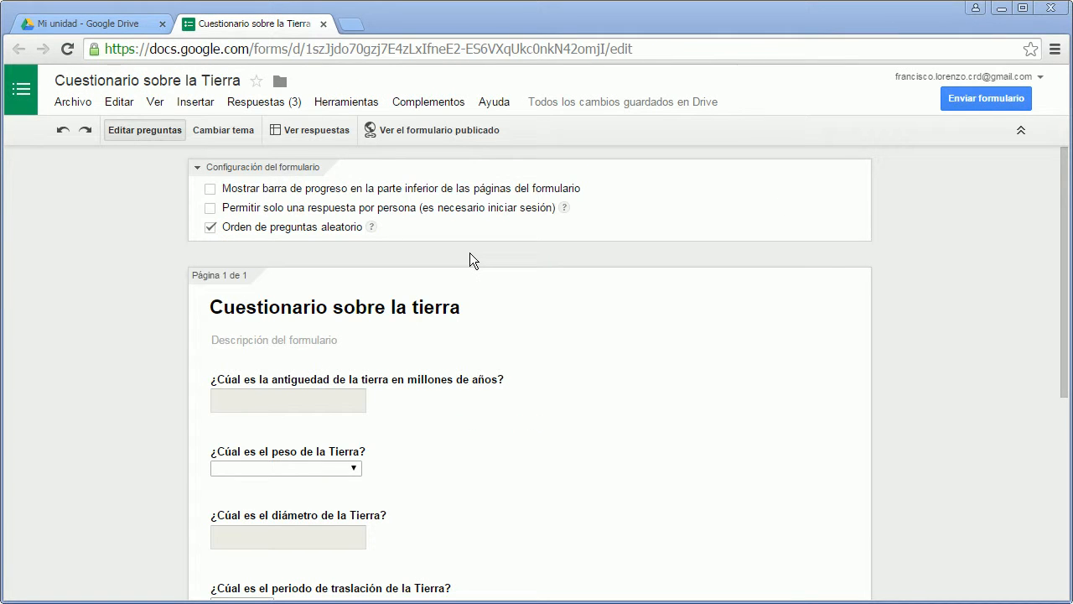
View the collected responses in the linked spreadsheet, and unlink the form from that spreadsheet.
left_click(315, 134)
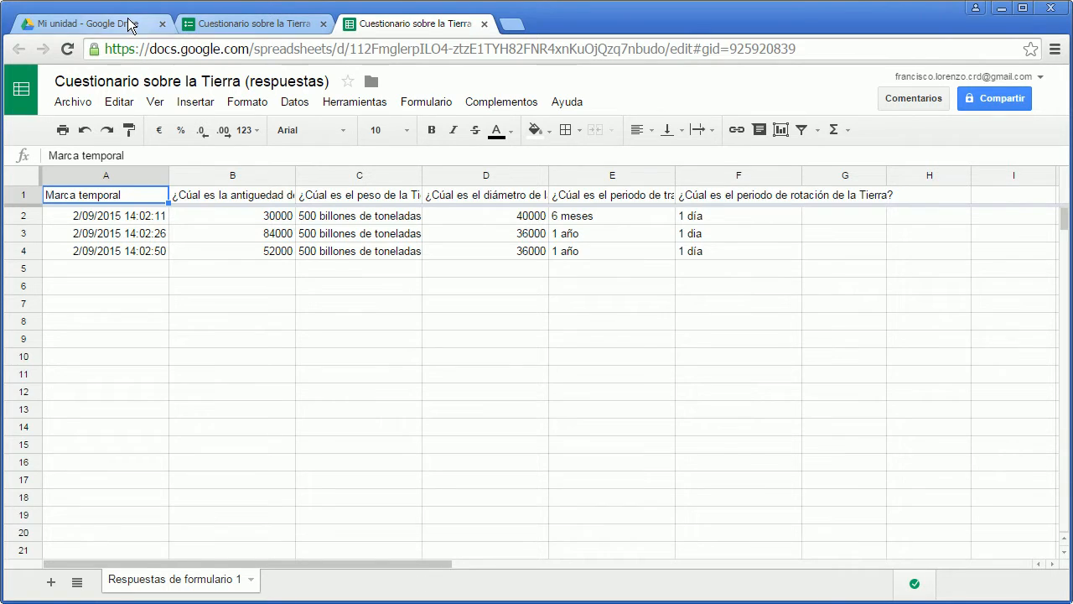
left_click(155, 23)
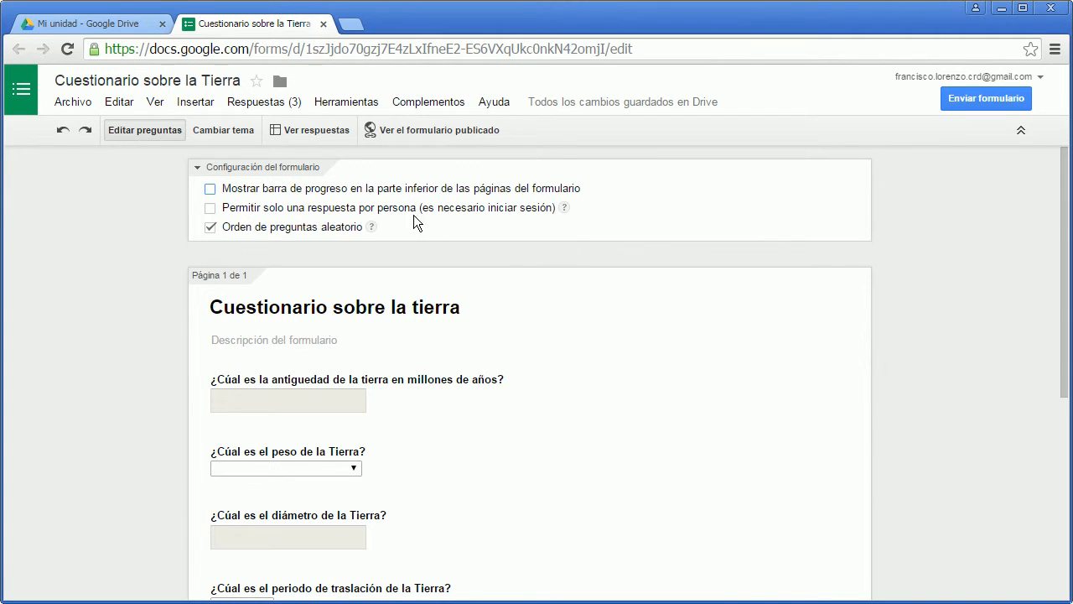
left_click(264, 102)
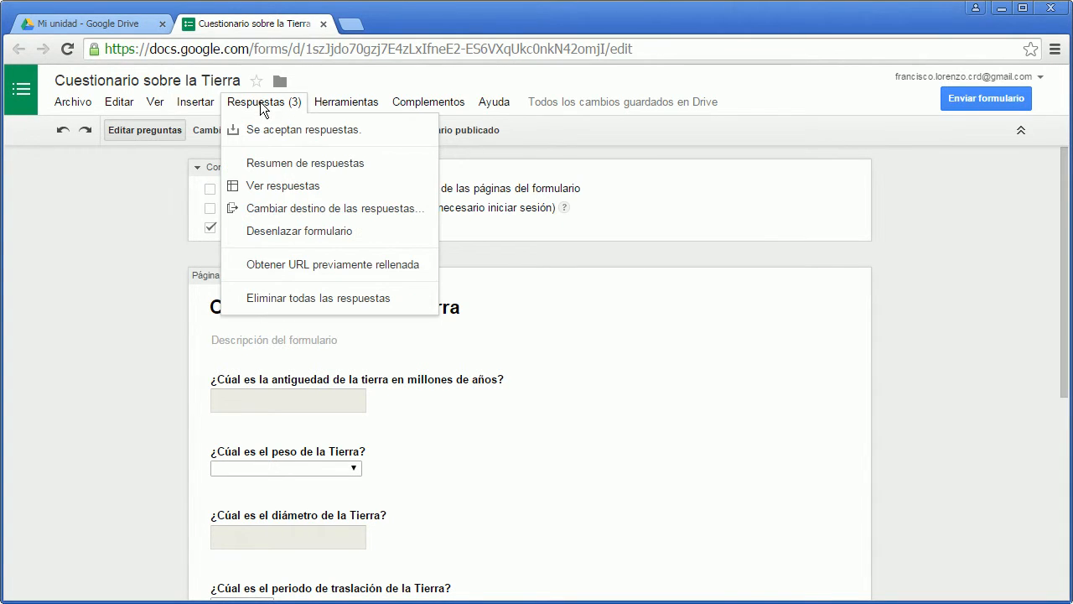
left_click(283, 235)
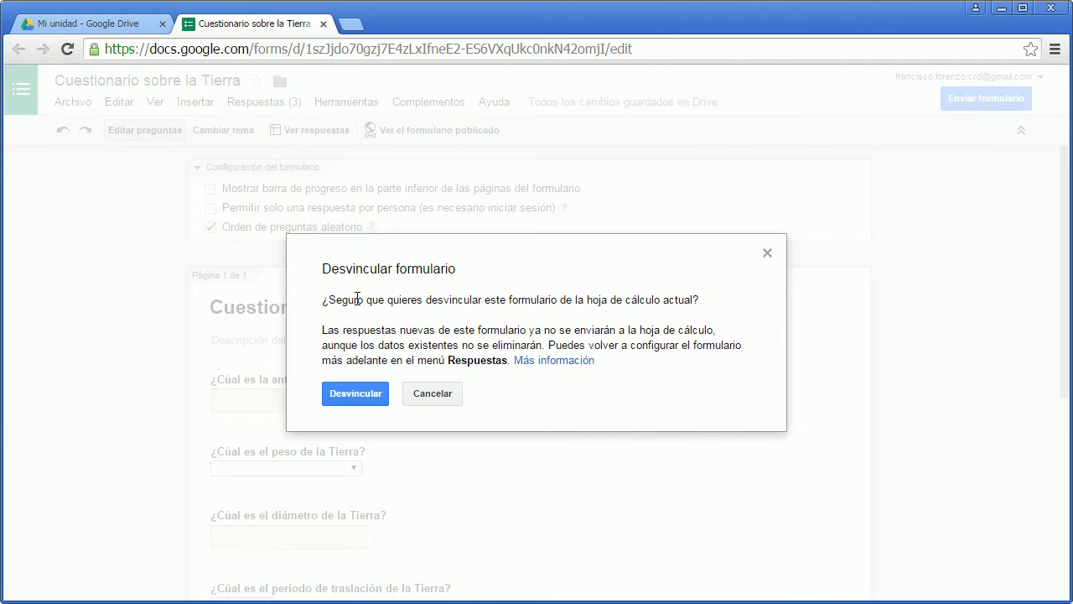
left_click(369, 394)
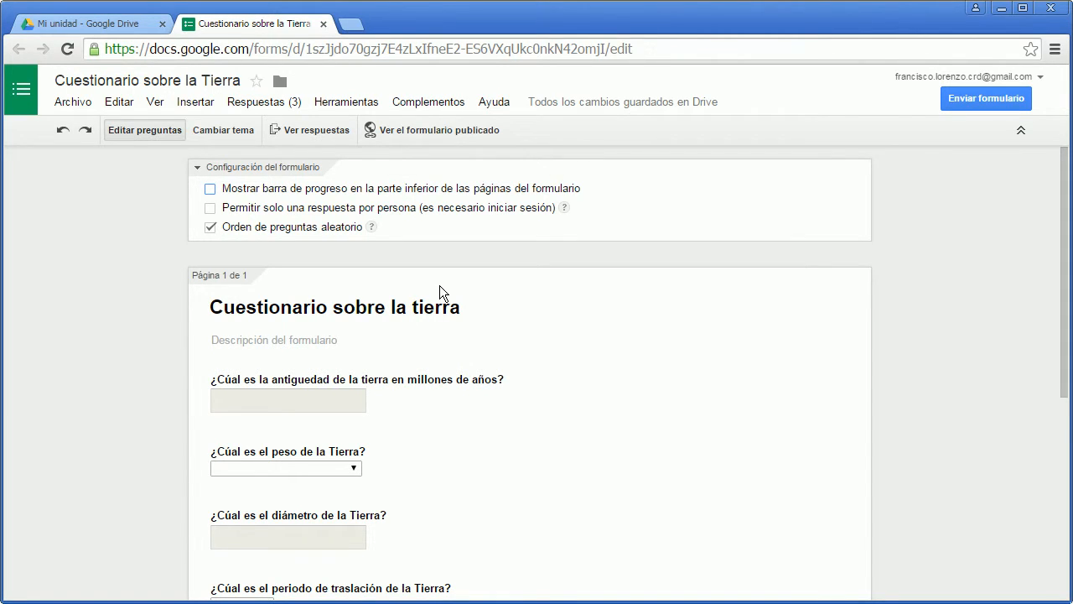
View the options for selecting a response destination, and close them without choosing one.
left_click(278, 106)
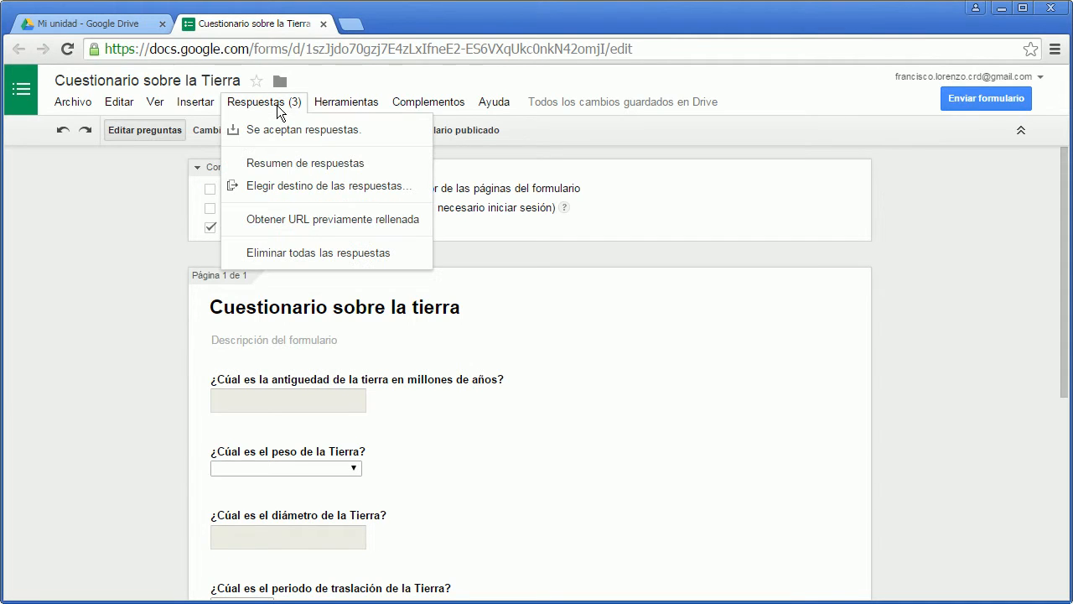
left_click(300, 192)
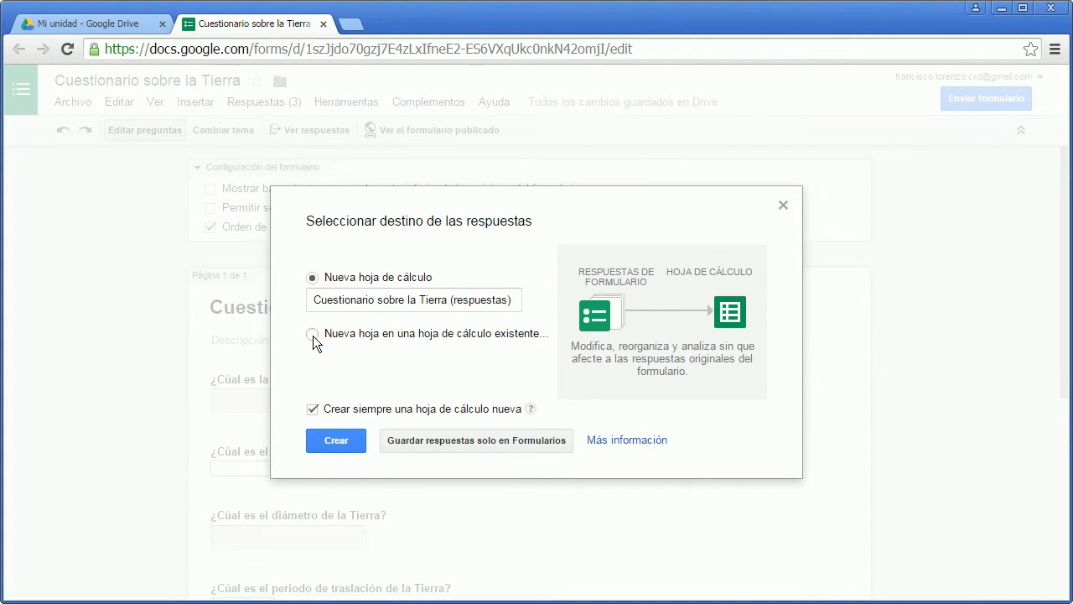
left_click(782, 206)
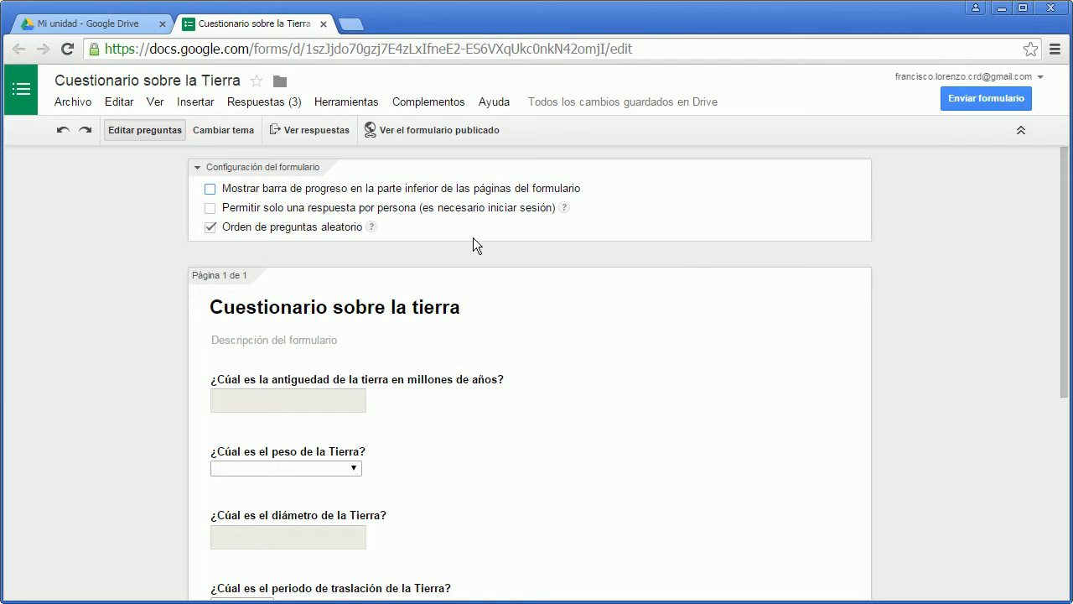
Delete all of the form's responses and confirm the deletion.
left_click(261, 104)
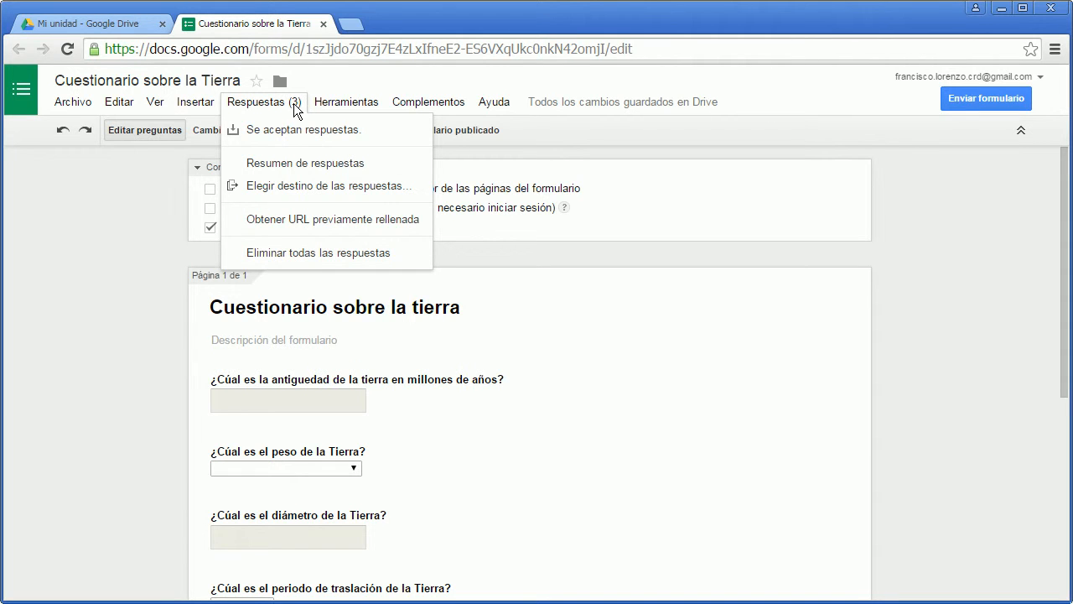
left_click(290, 253)
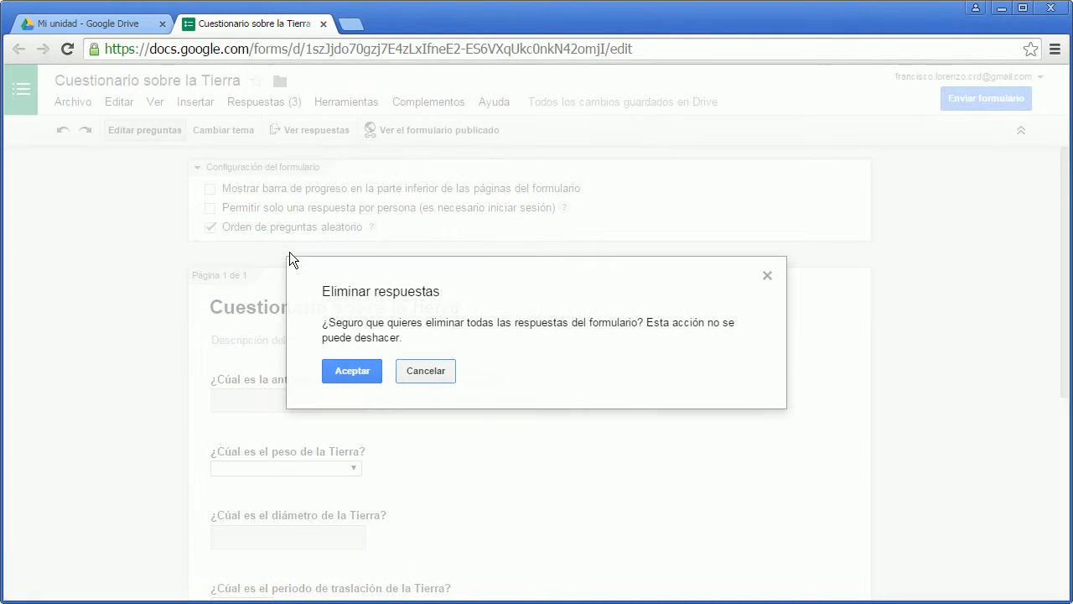
left_click(349, 369)
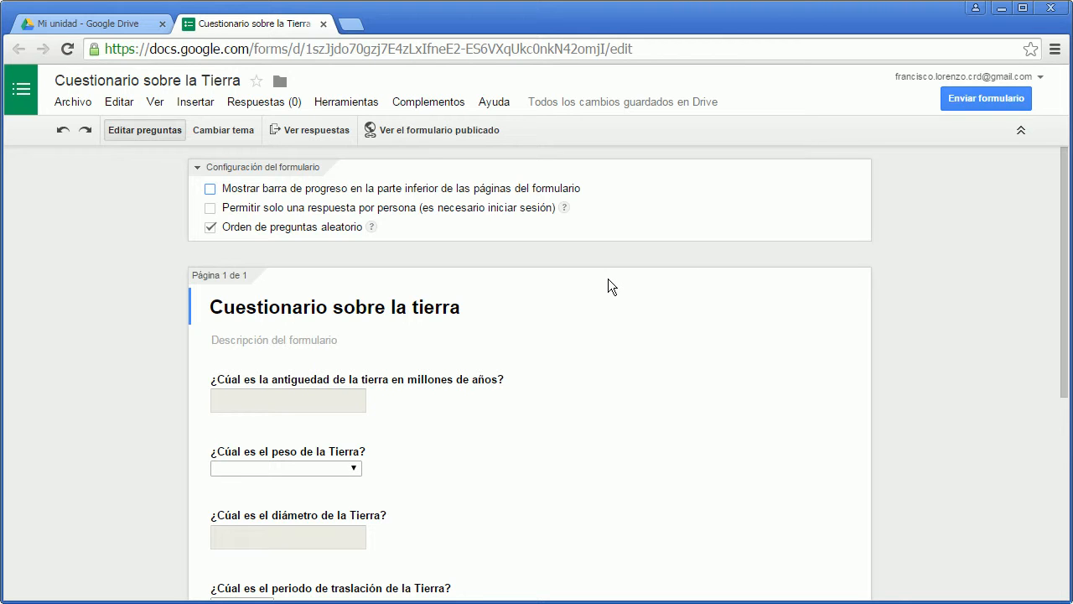
left_click(279, 108)
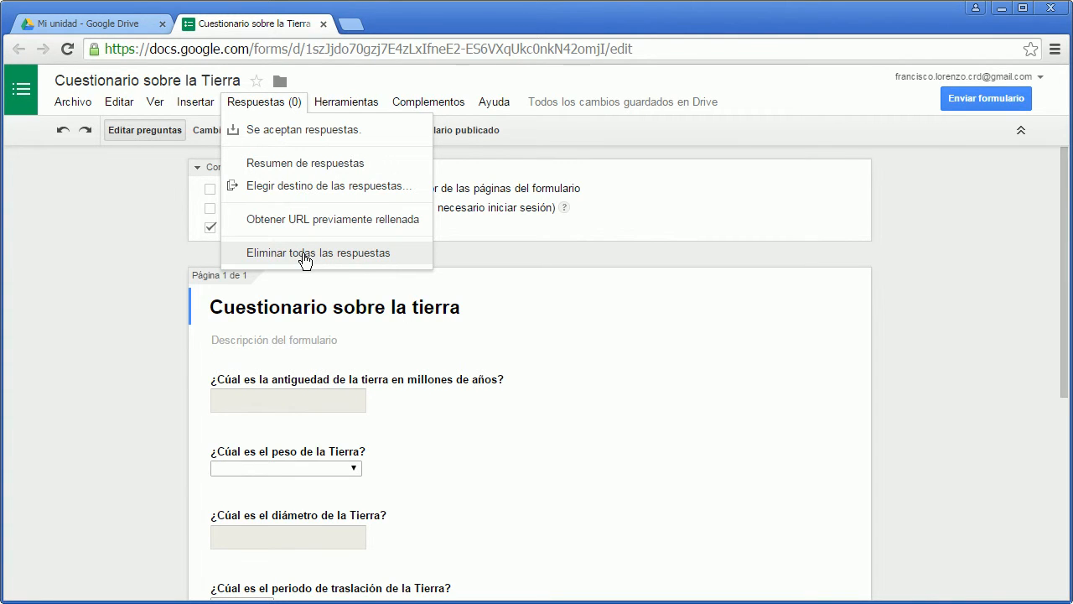
left_click(730, 268)
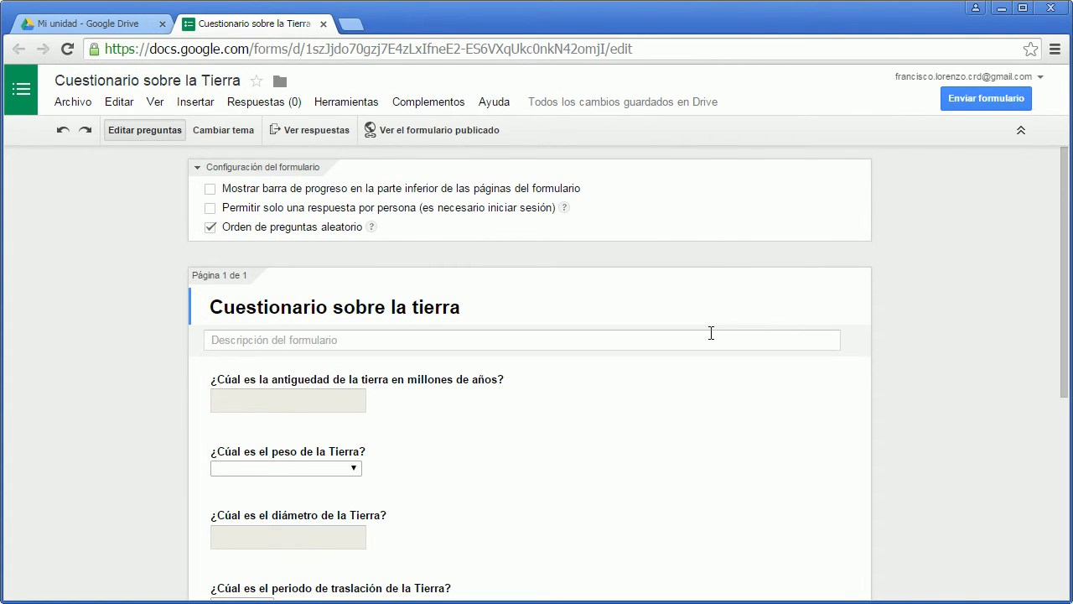